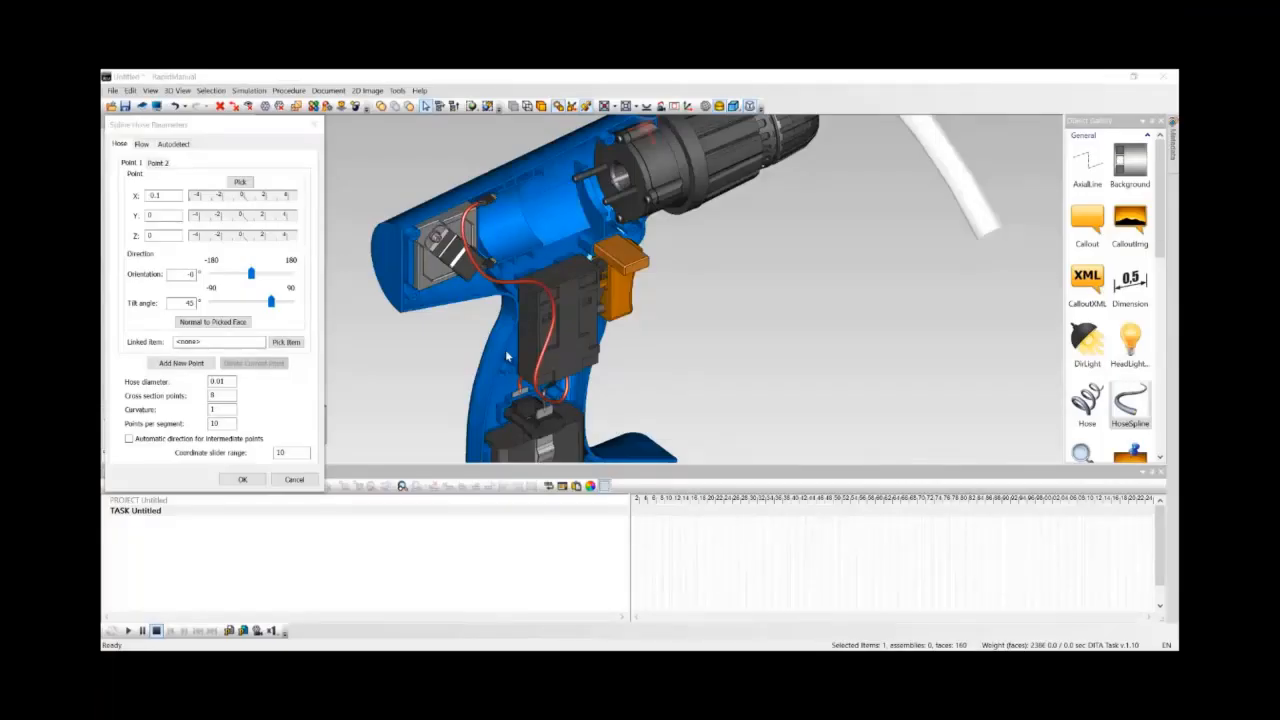
Convert the long red motor wire into a spline hose using automatic detection of its points.
click(173, 144)
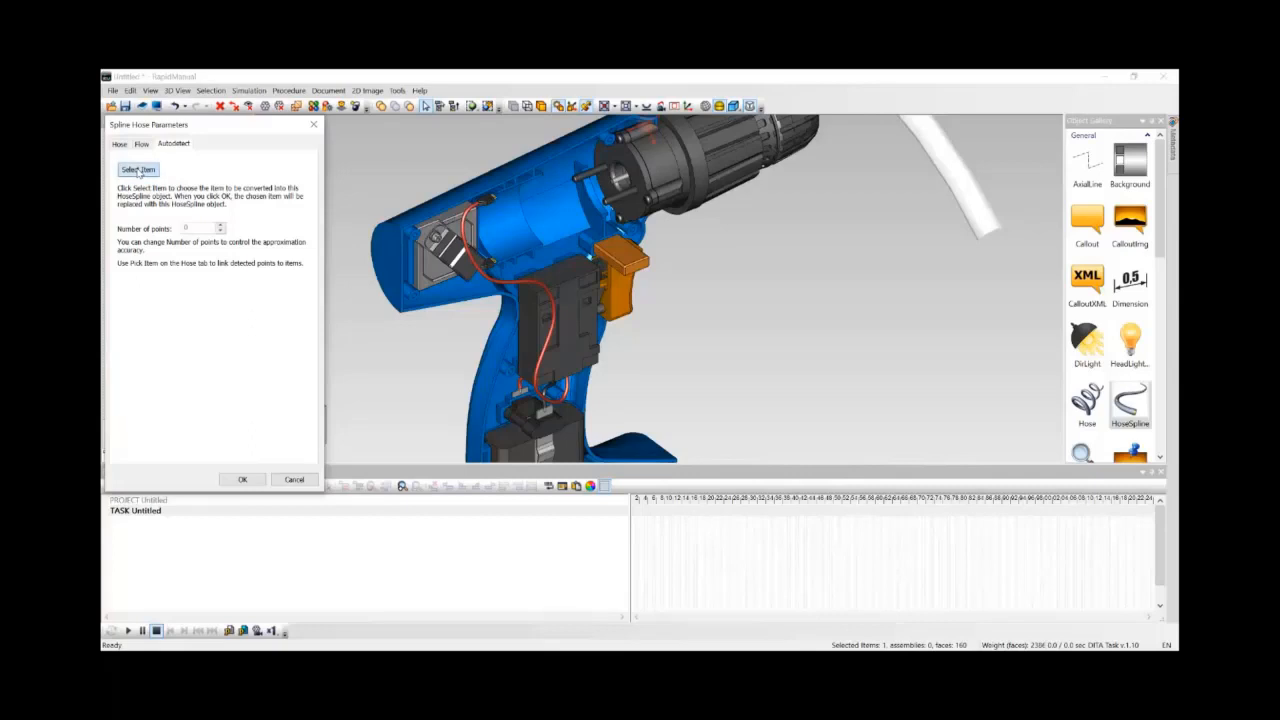
click(138, 170)
click(462, 241)
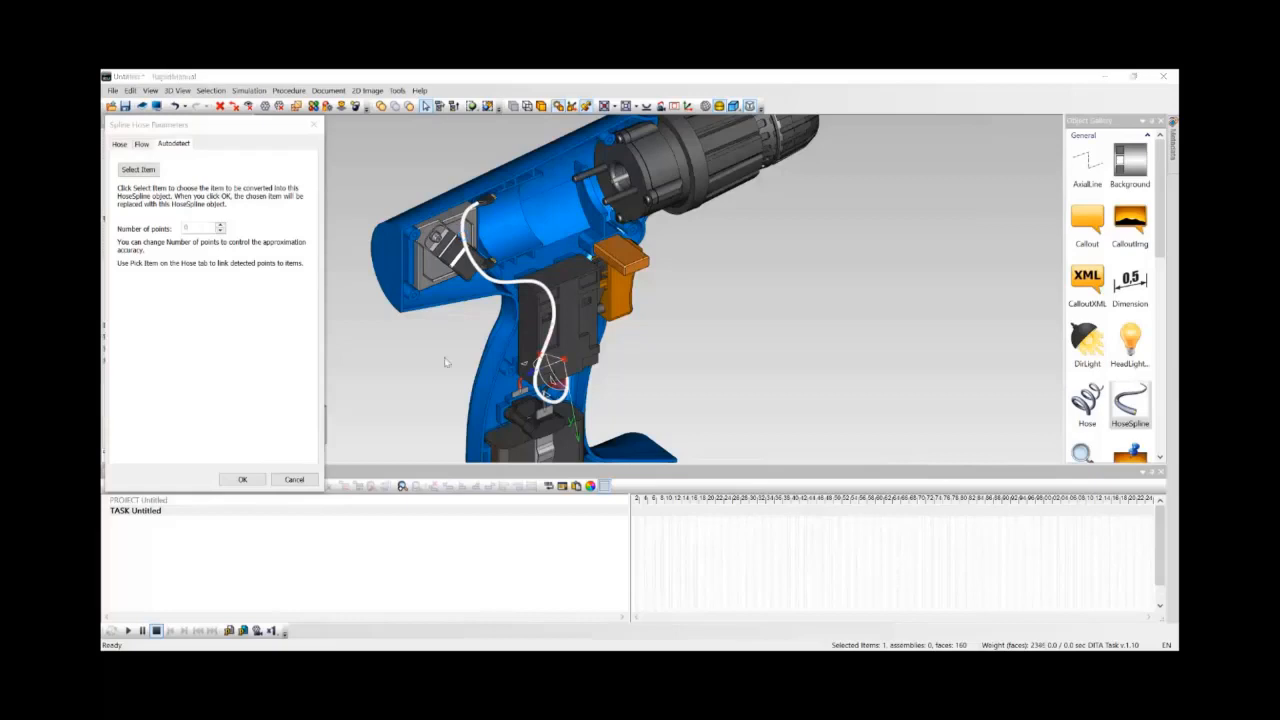
click(244, 479)
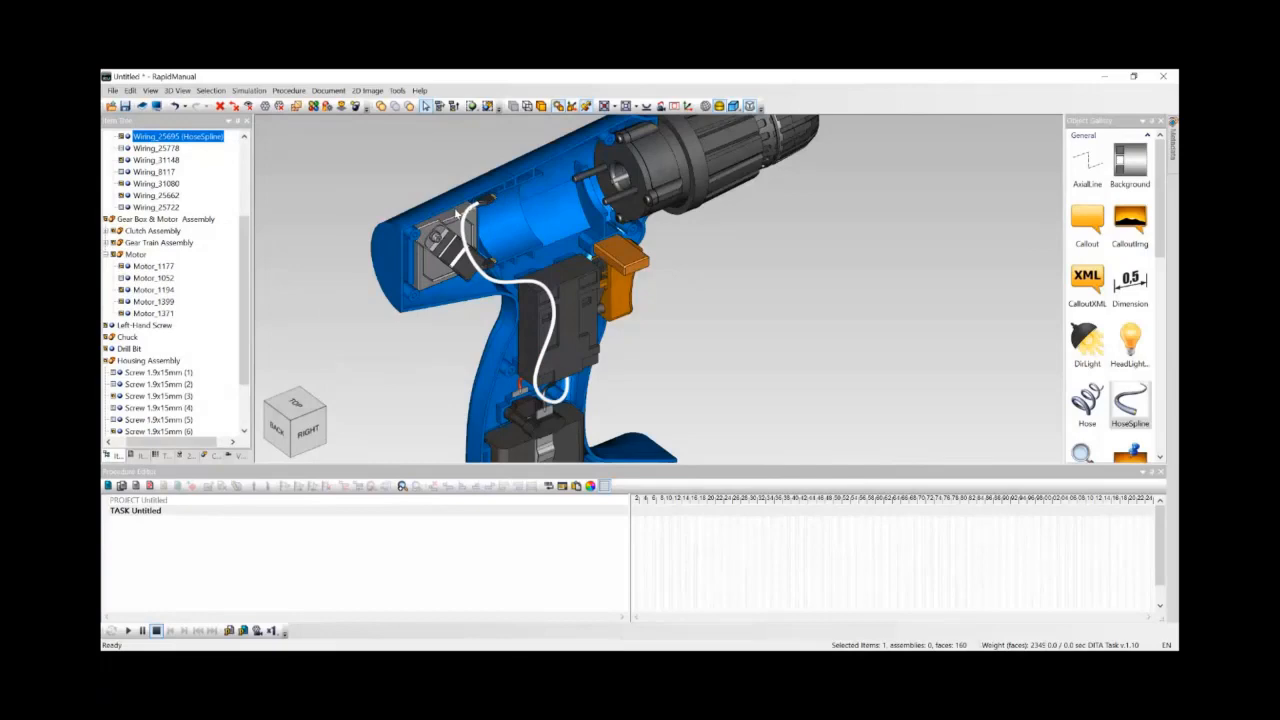
Select the converted hose Wiring_25695 and open its spline parameters at Point 12.
middle_drag(457, 213, 518, 267)
click(546, 256)
scroll(533, 263, up, 5)
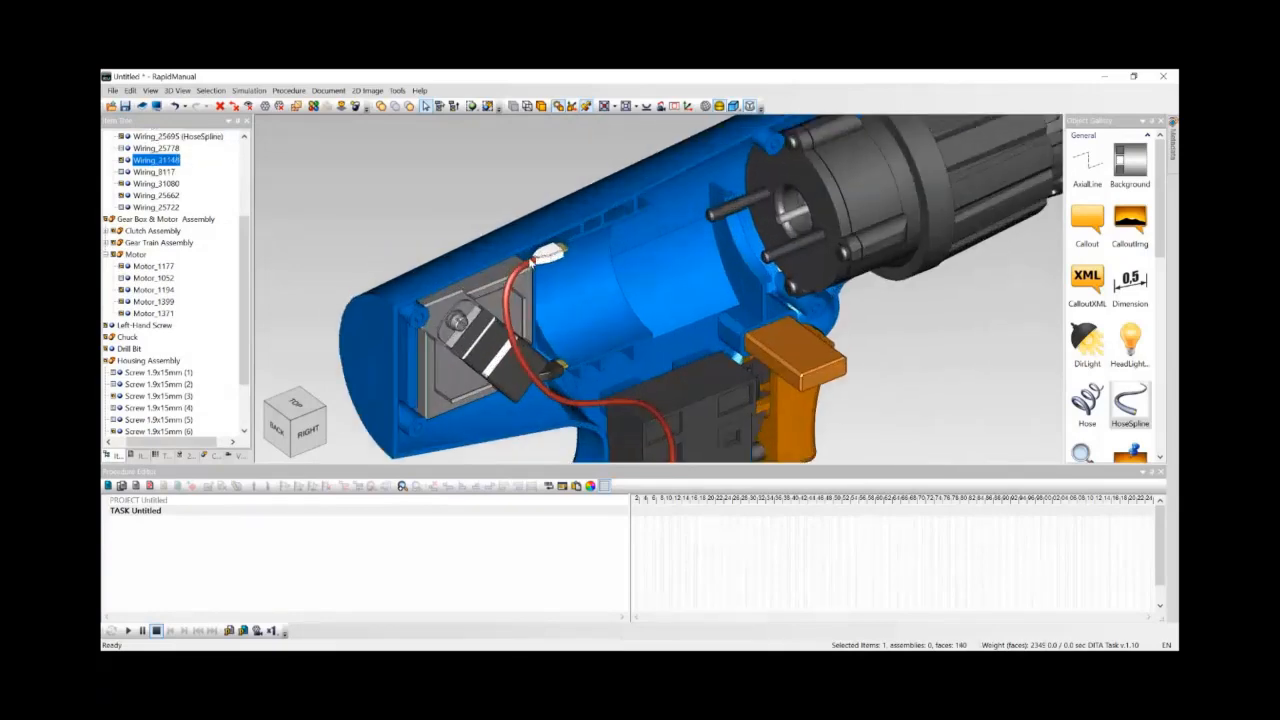
click(503, 284)
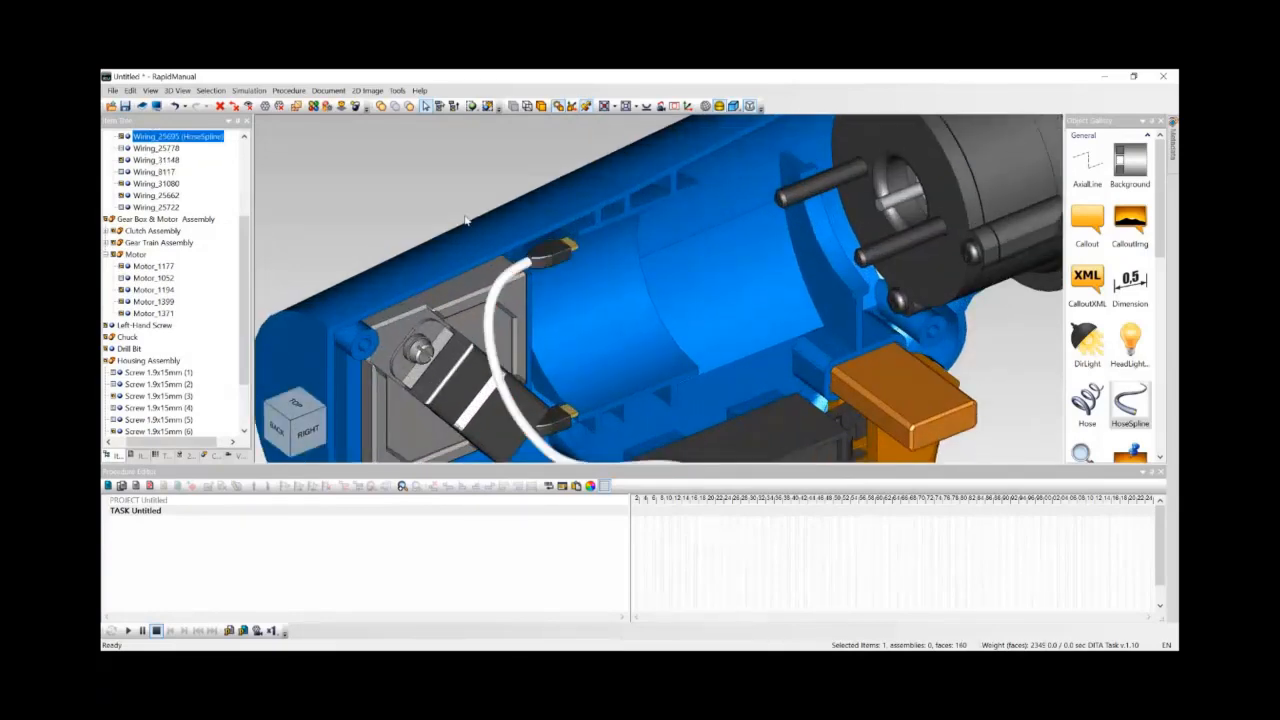
click(328, 106)
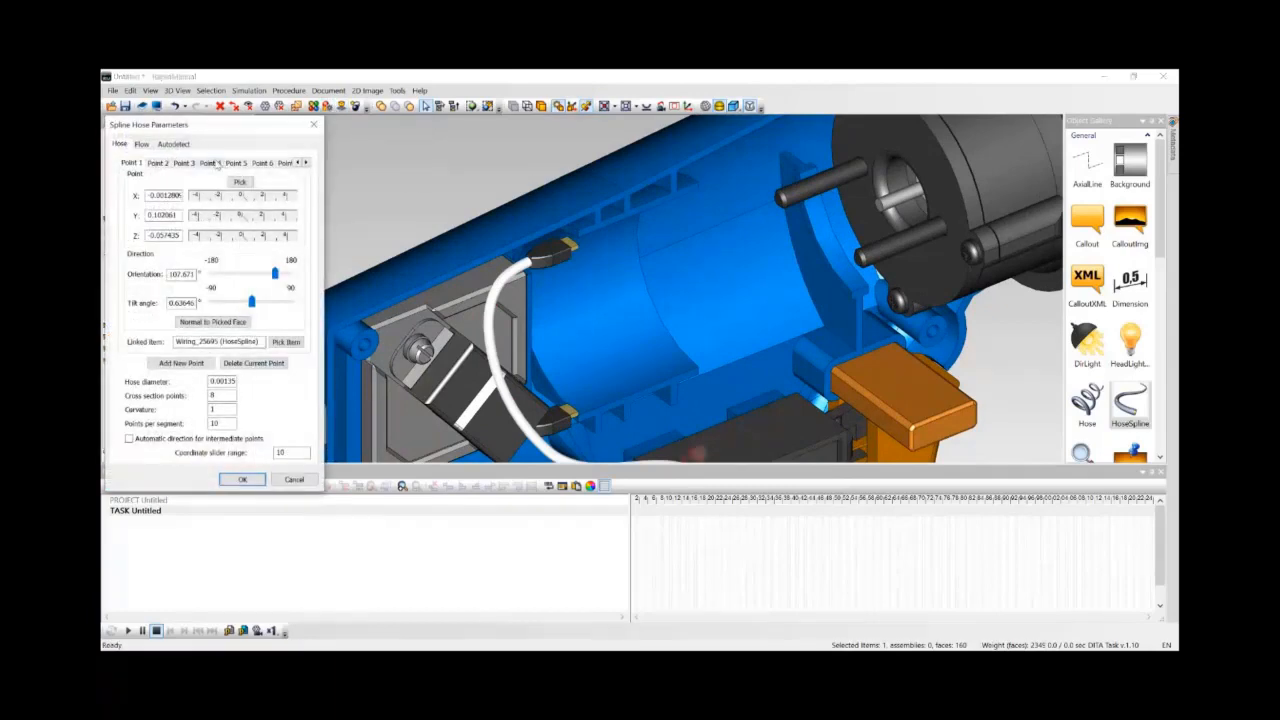
click(306, 163)
click(306, 163)
click(306, 163)
click(272, 163)
Hide the hose and pick a new location for Point 12 on the upper connector's end, linking it to Wiring_31148.
middle_drag(561, 329, 597, 321)
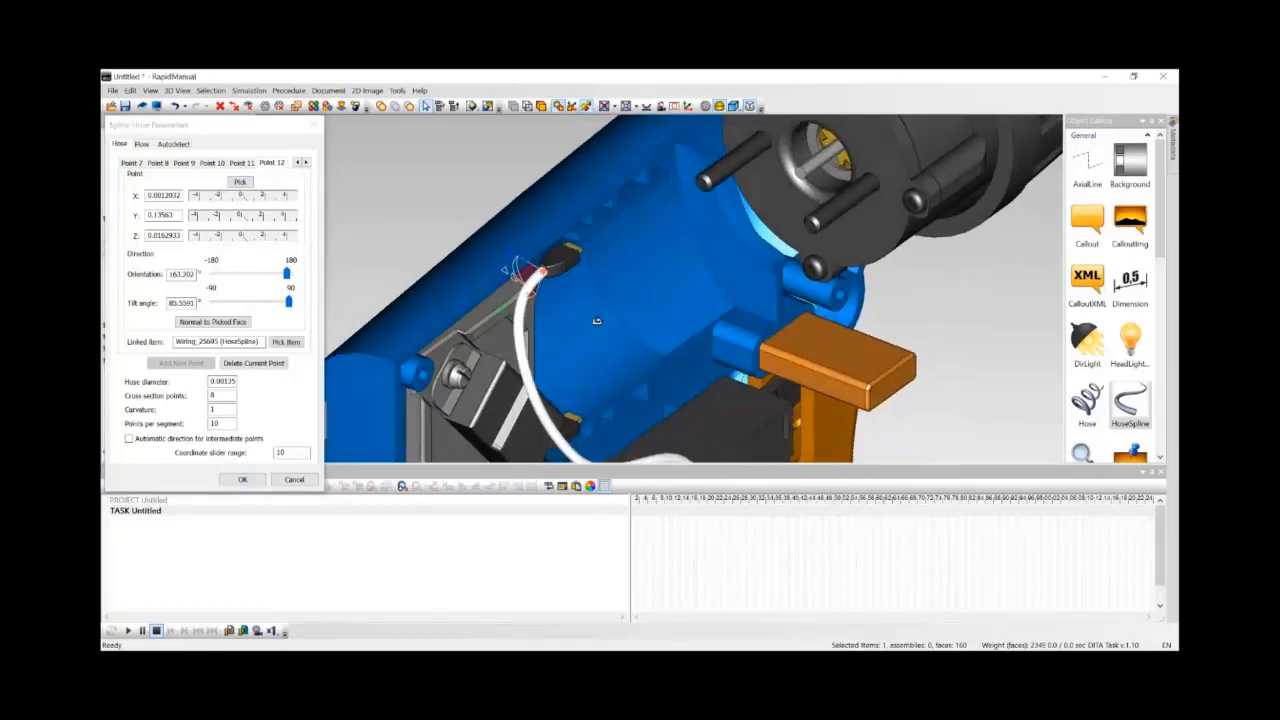
scroll(597, 321, up, 2)
click(241, 186)
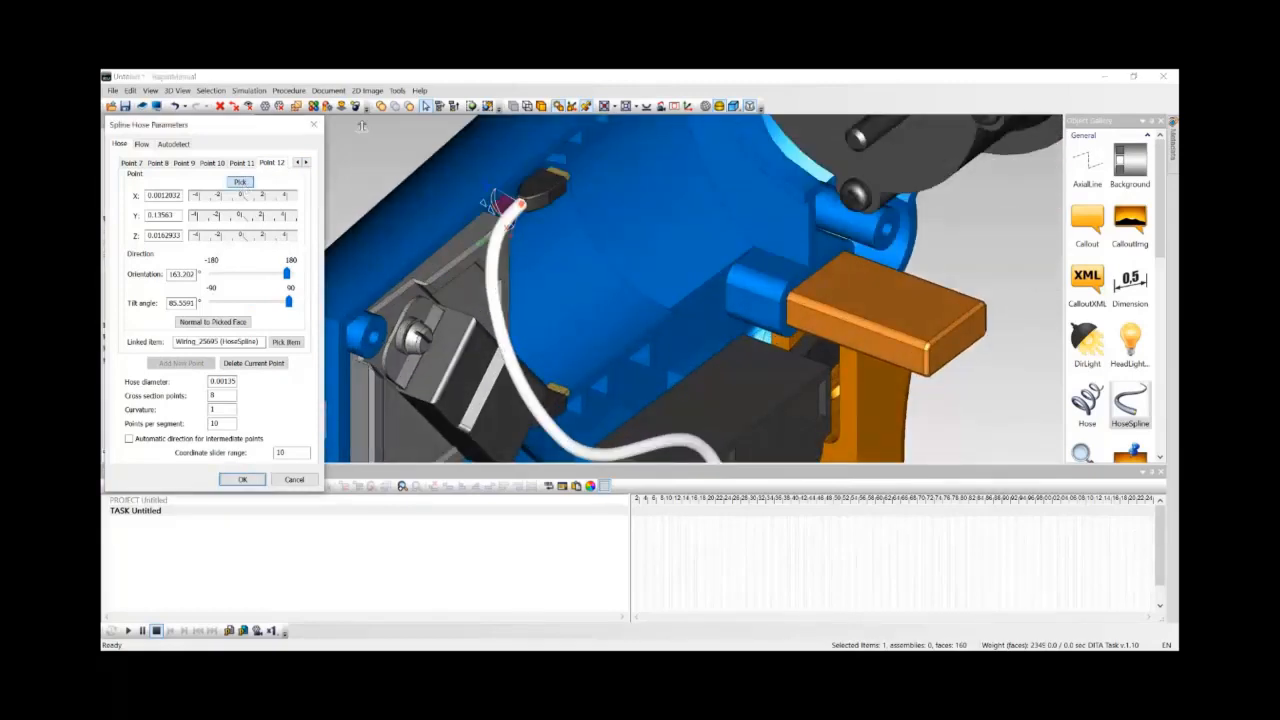
click(529, 107)
scroll(471, 161, up, 2)
middle_drag(480, 243, 558, 233)
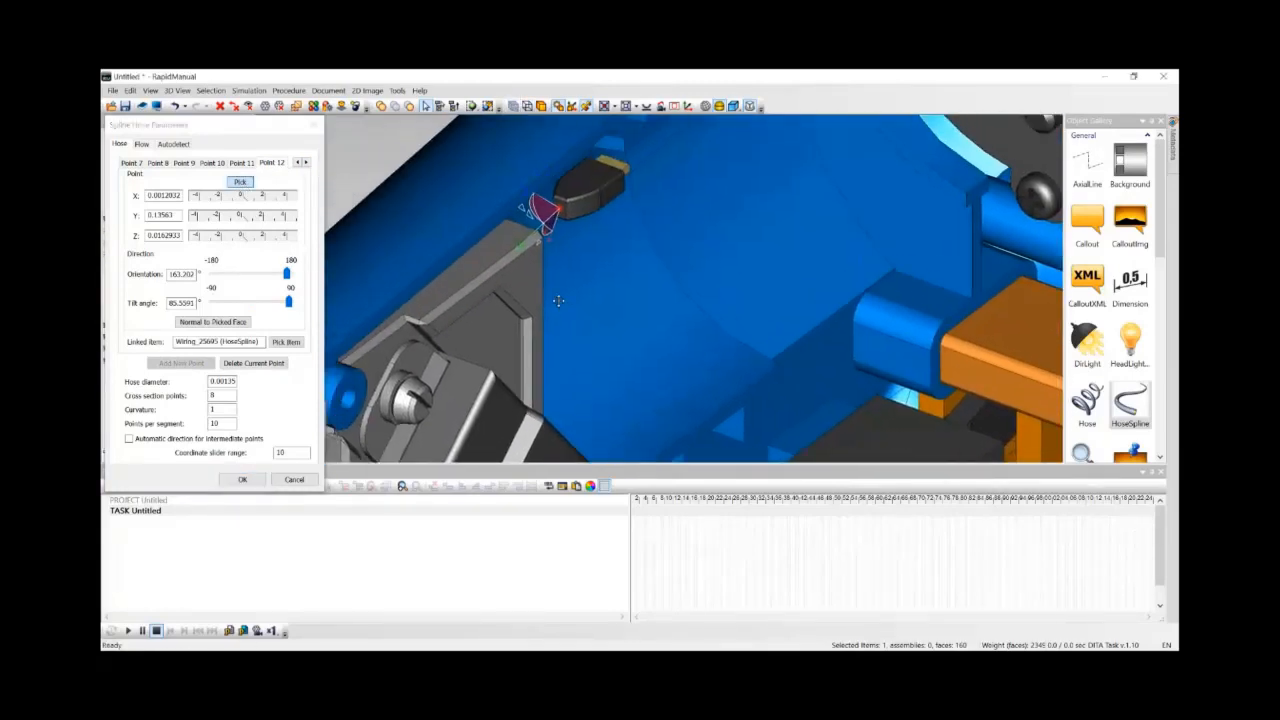
click(563, 213)
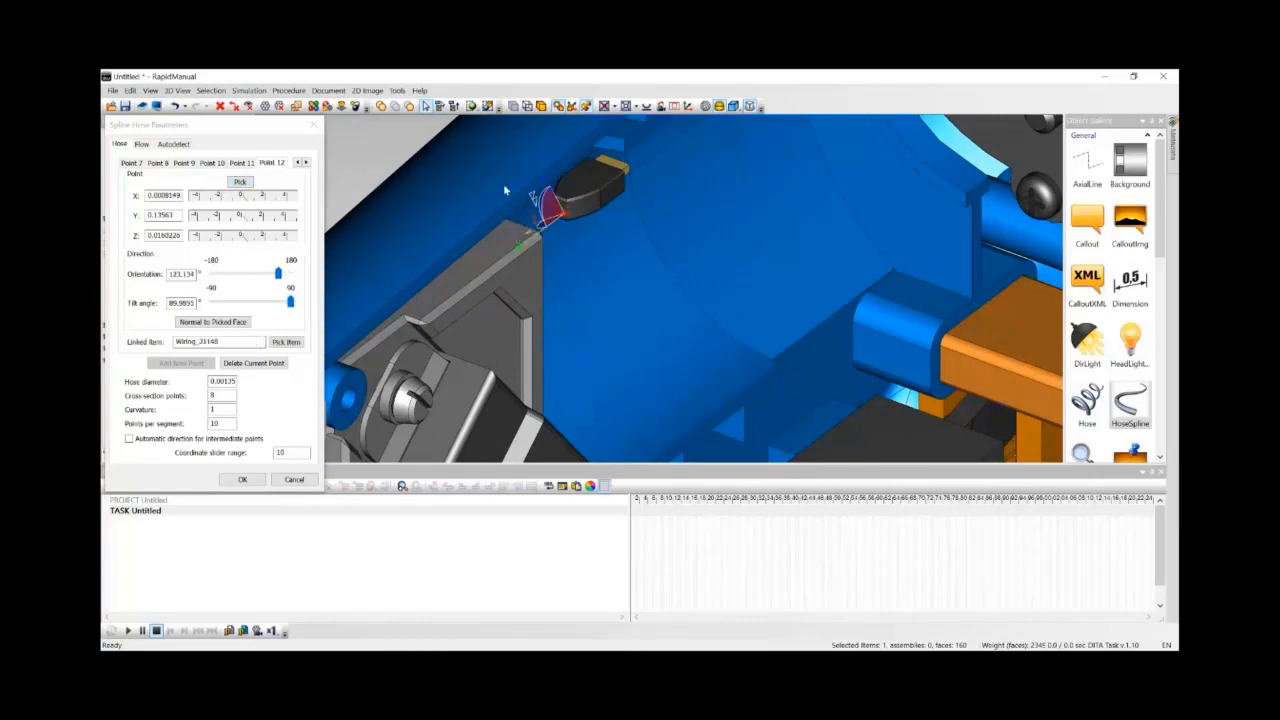
Show the hose again, shift Point 12 slightly to fit the connector, and apply the spline parameters.
click(541, 107)
scroll(646, 284, down, 2)
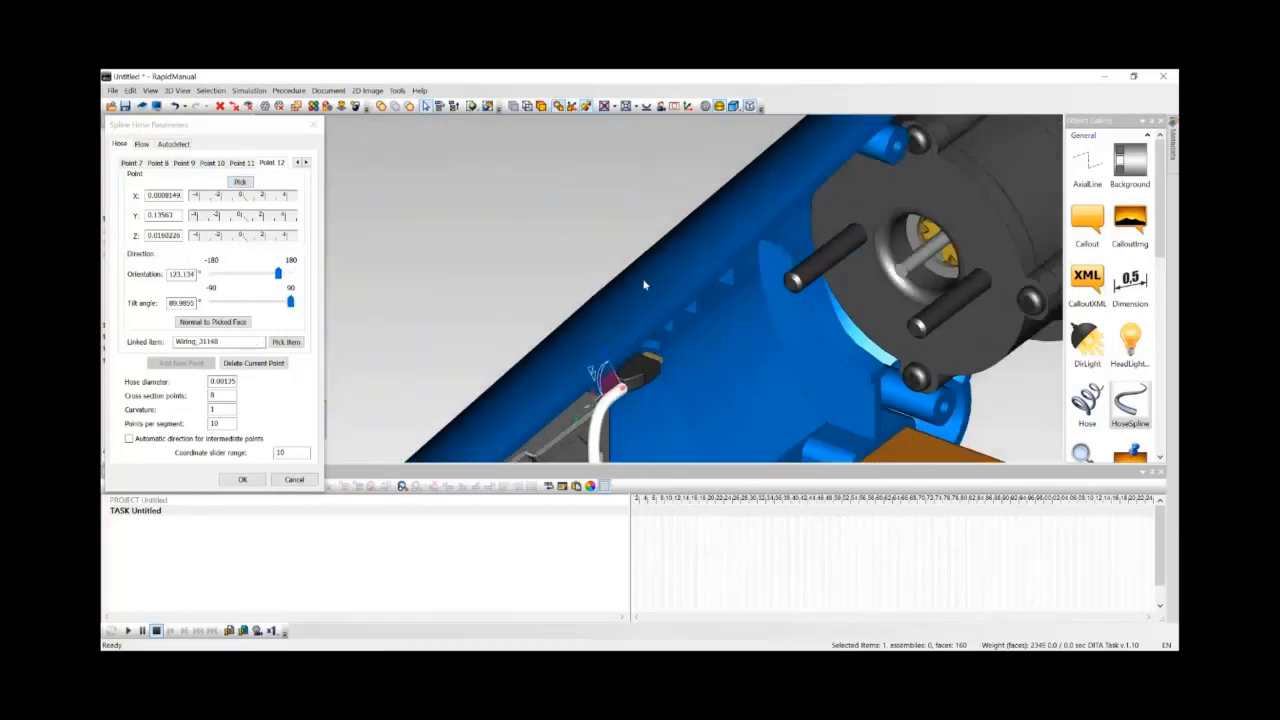
middle_drag(701, 349, 458, 210)
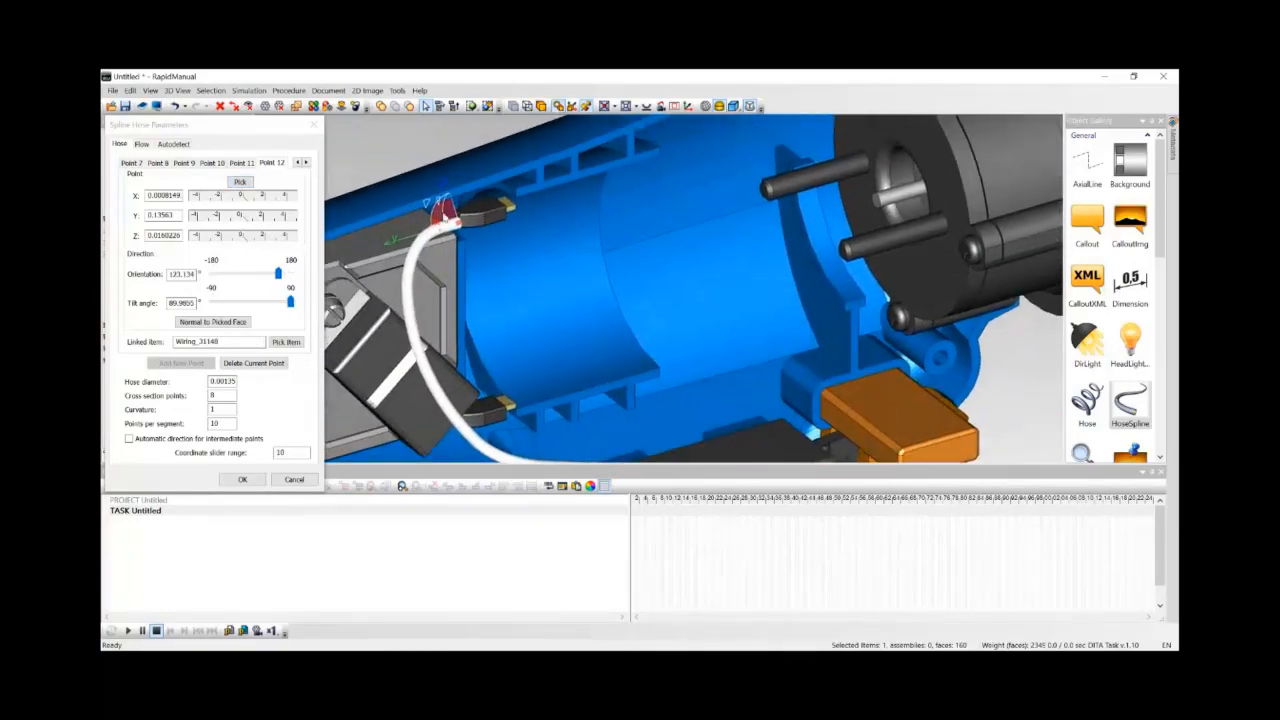
drag(453, 208, 451, 203)
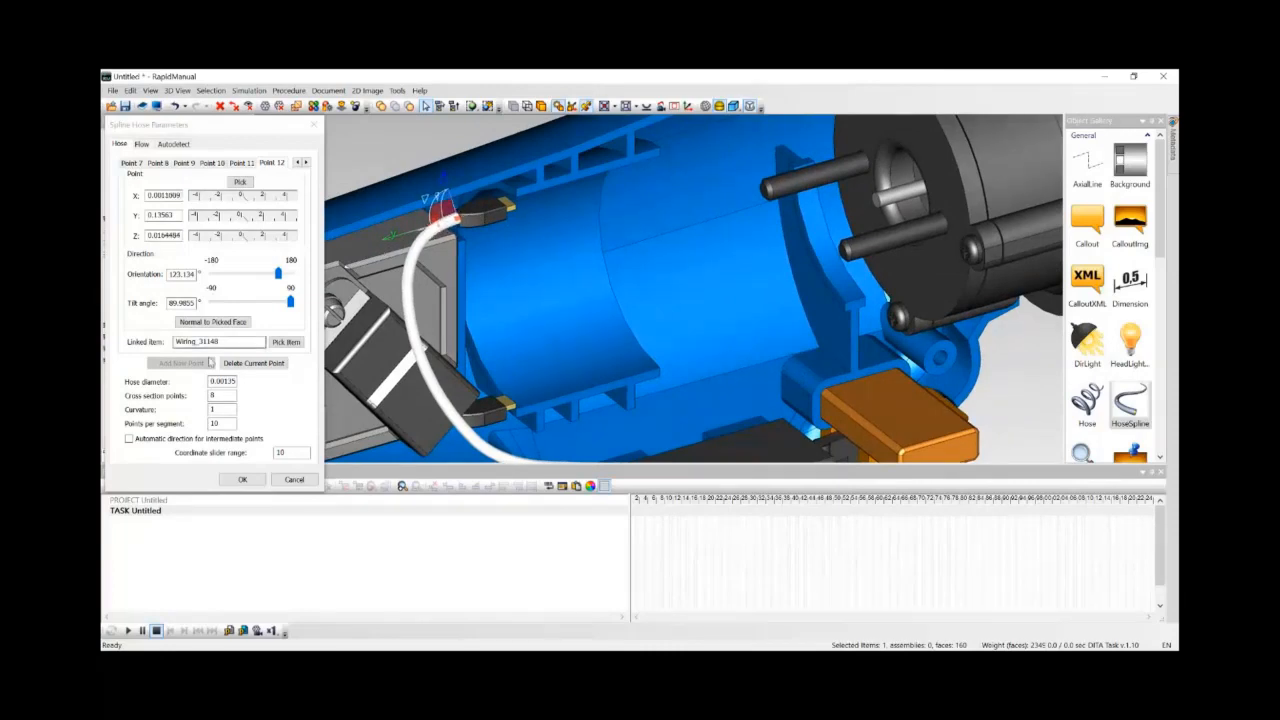
click(243, 480)
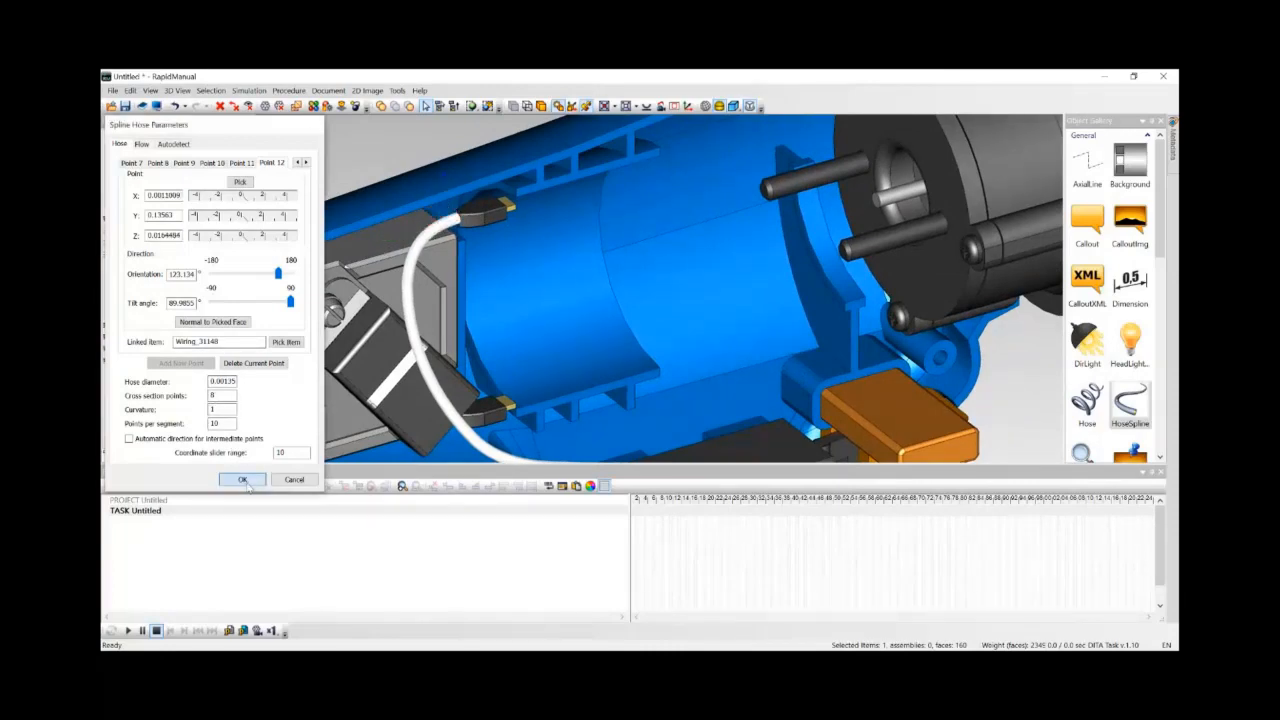
Move the upper connector Wiring_31148 together with Motor_1399 away from the motor end plate toward the chuck.
click(510, 210)
ctrl+click(510, 210)
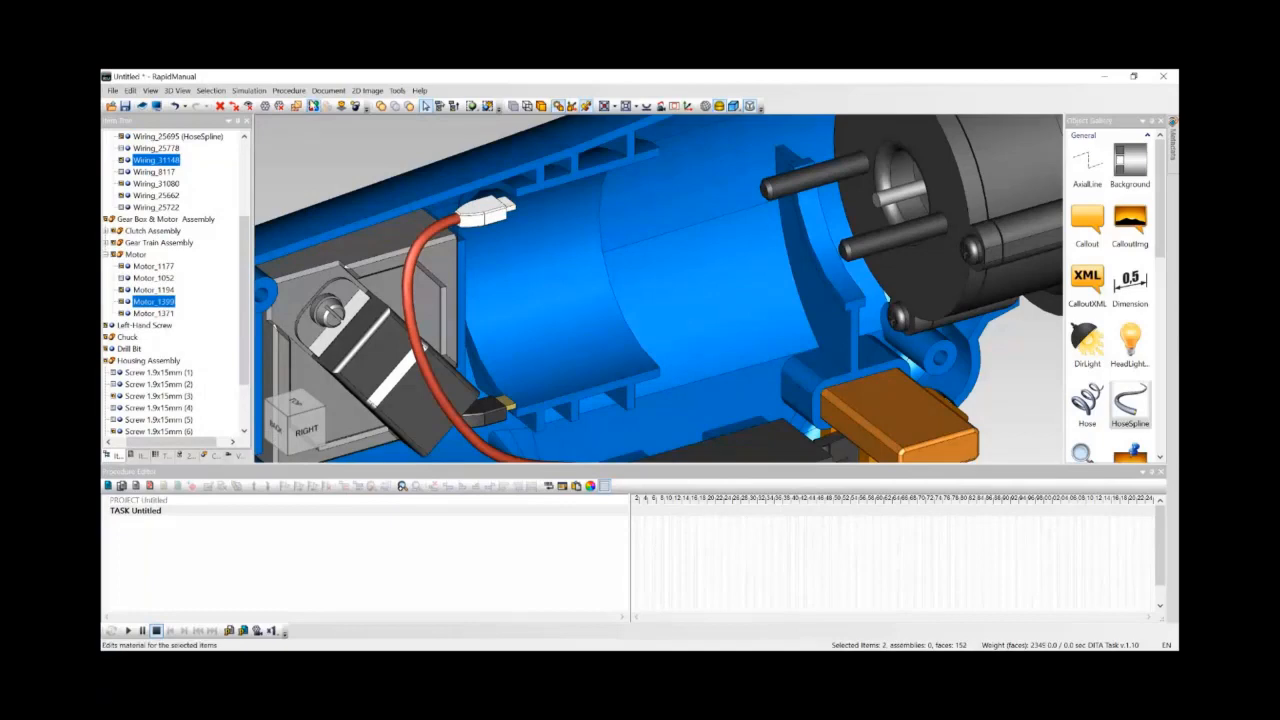
click(341, 106)
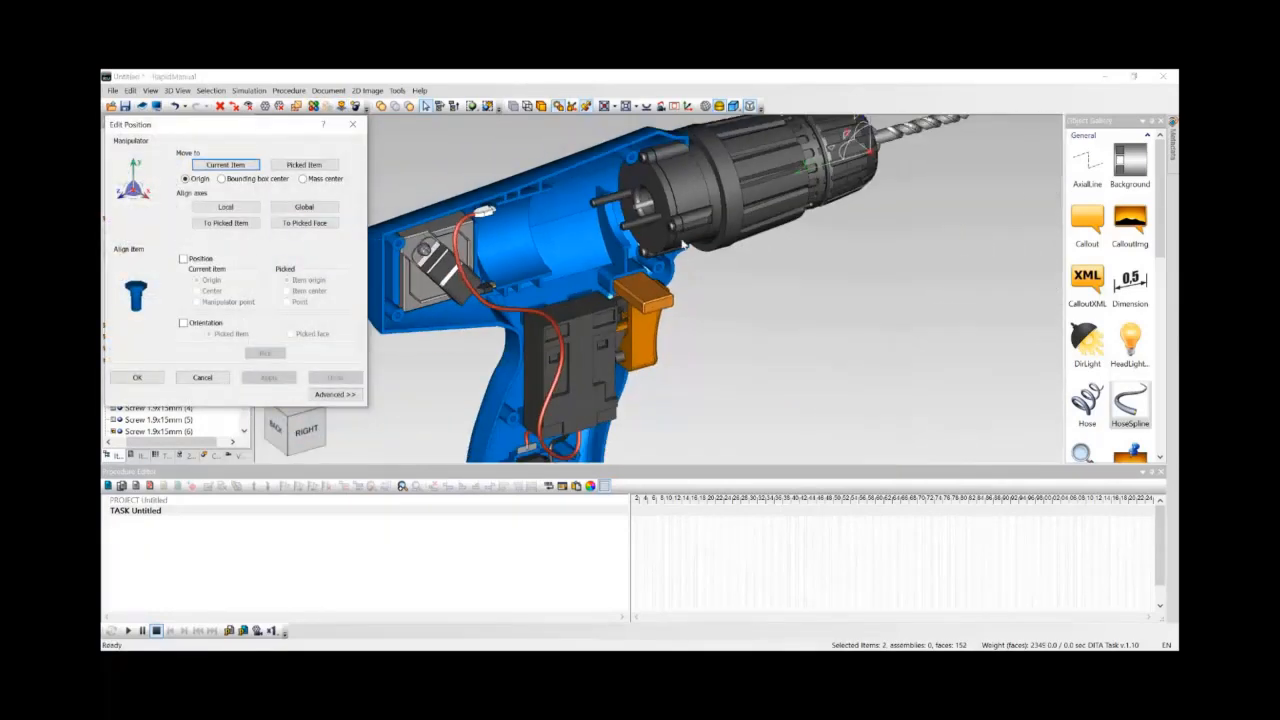
drag(845, 240, 934, 233)
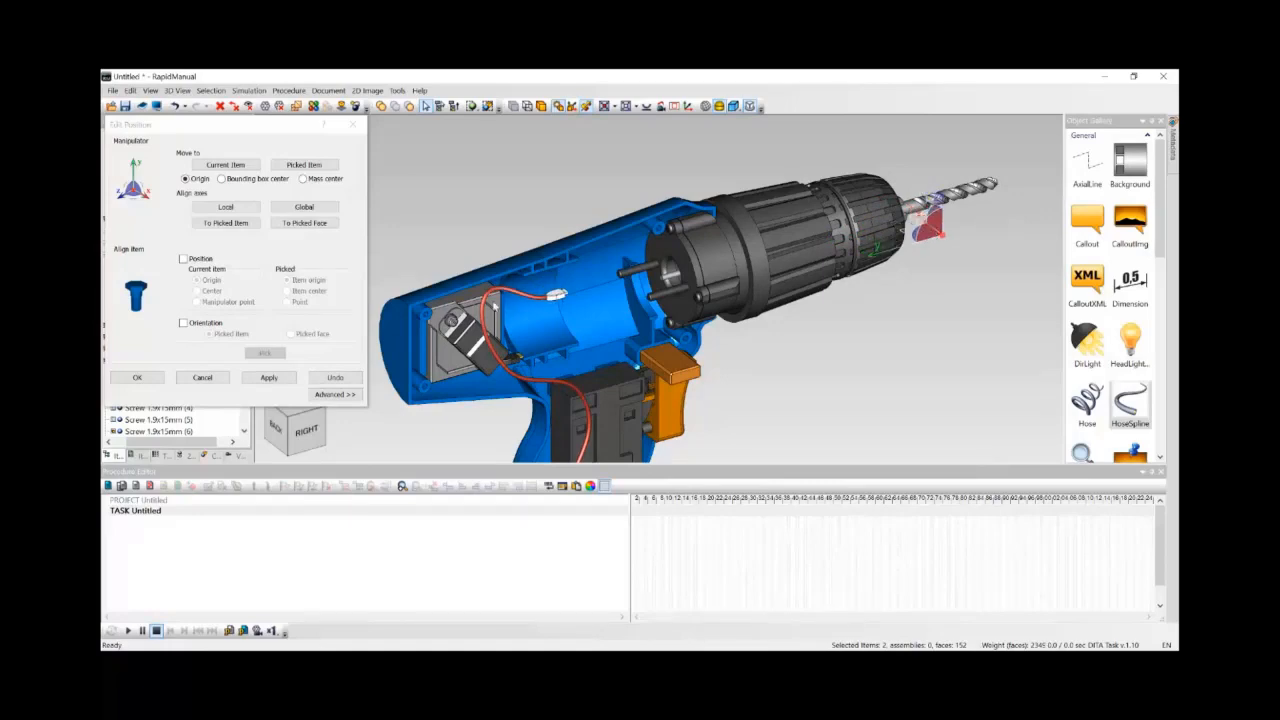
click(137, 377)
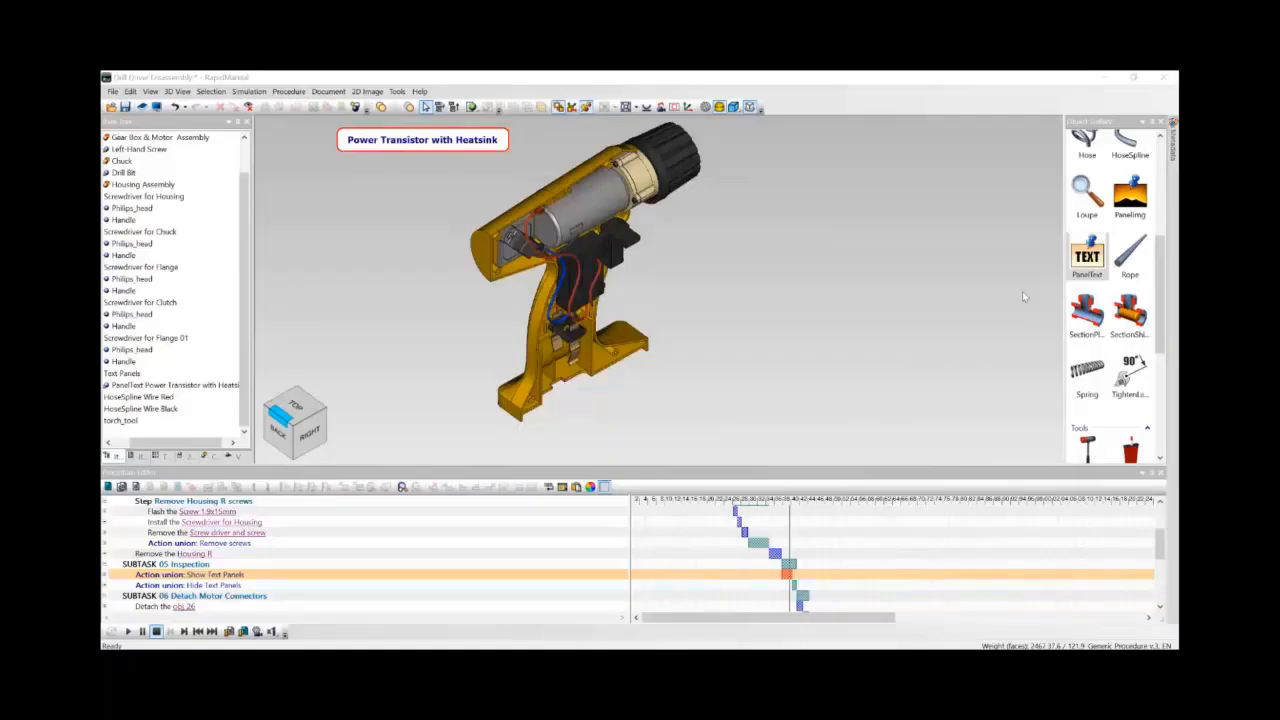
Add a text panel reading "Cable 1" and place it beside the rear end of the drill housing.
double_click(1087, 255)
drag(257, 133, 505, 285)
text(Cable 1)
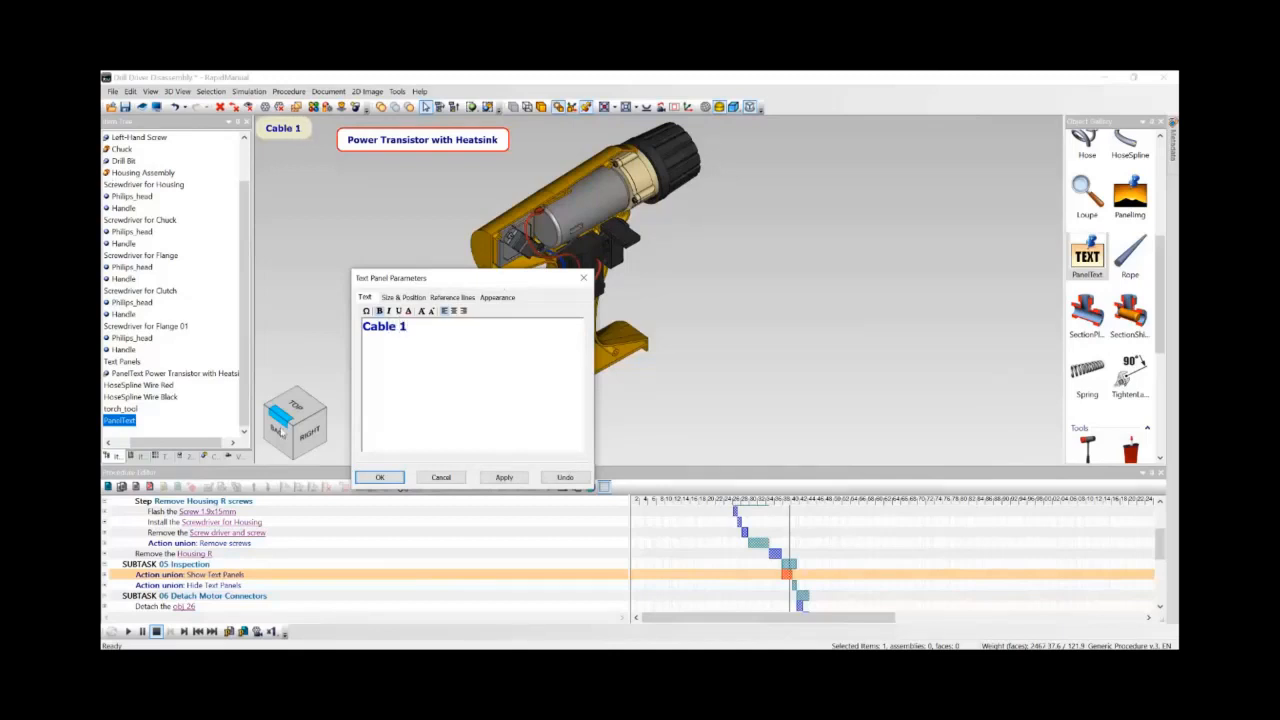
click(380, 477)
drag(288, 132, 426, 245)
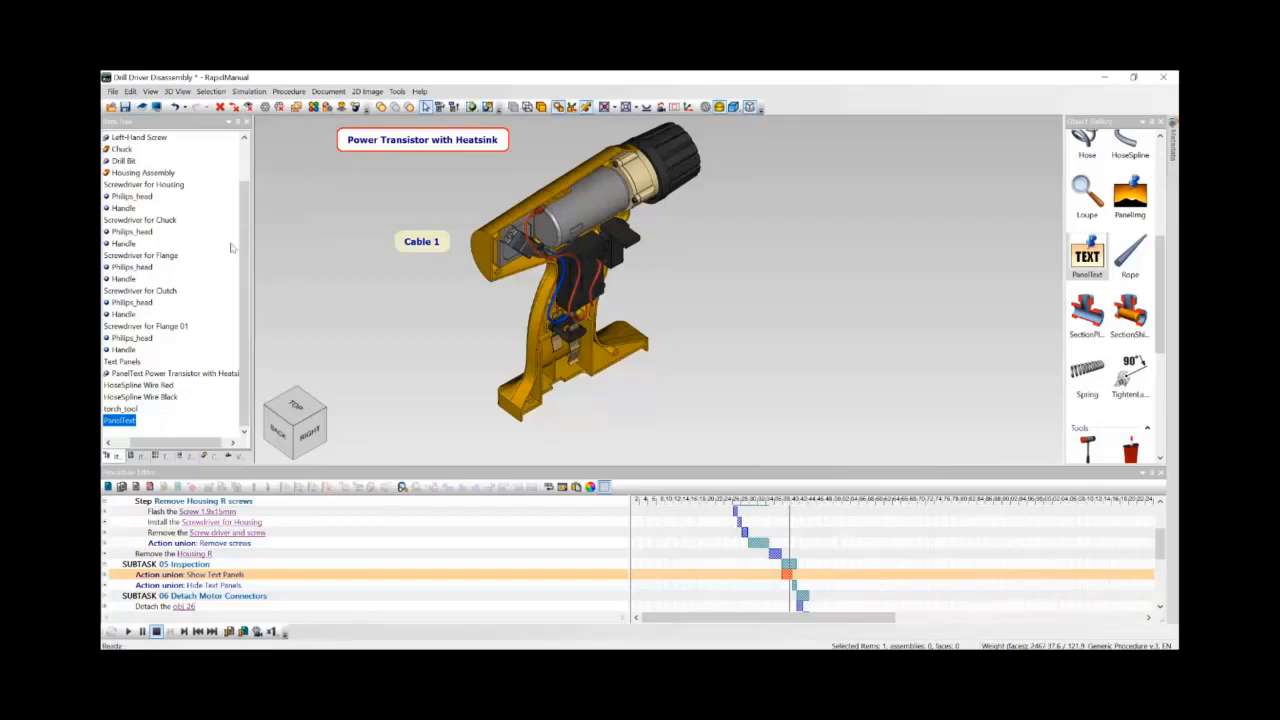
Review the Cable 1 panel's size and position, reference line and appearance parameters.
click(325, 108)
click(158, 145)
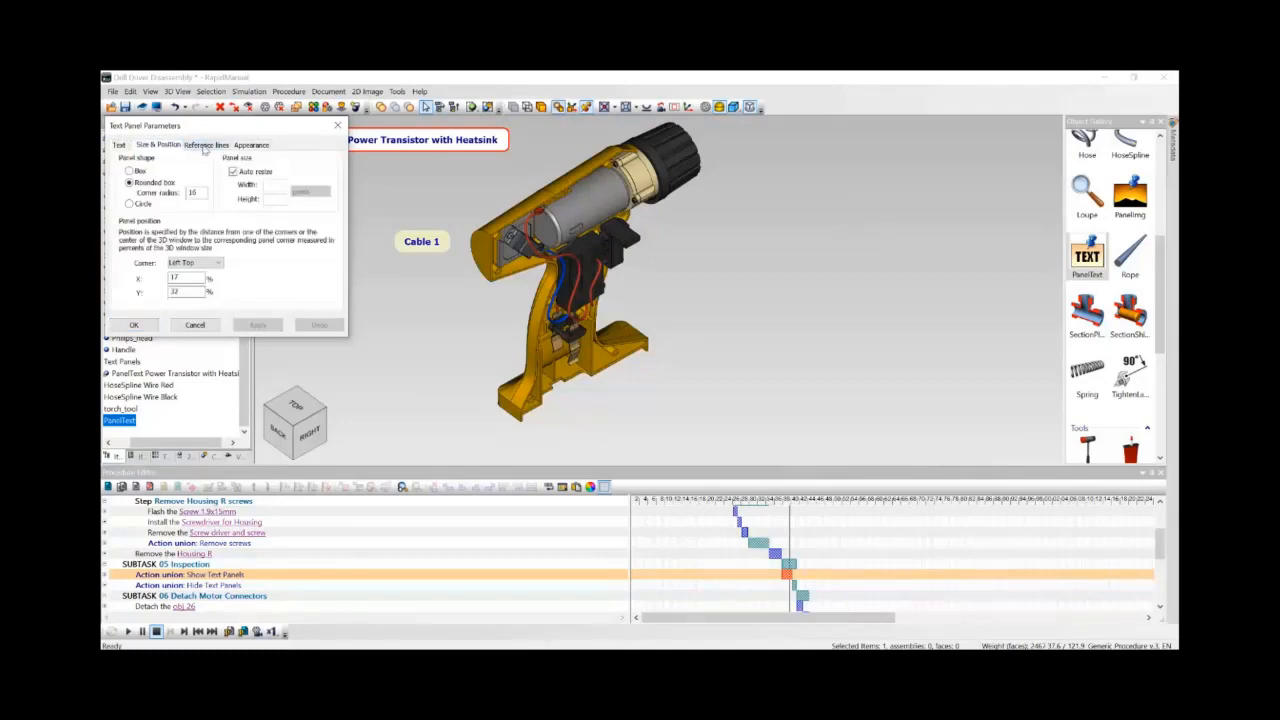
click(207, 145)
click(251, 145)
click(337, 125)
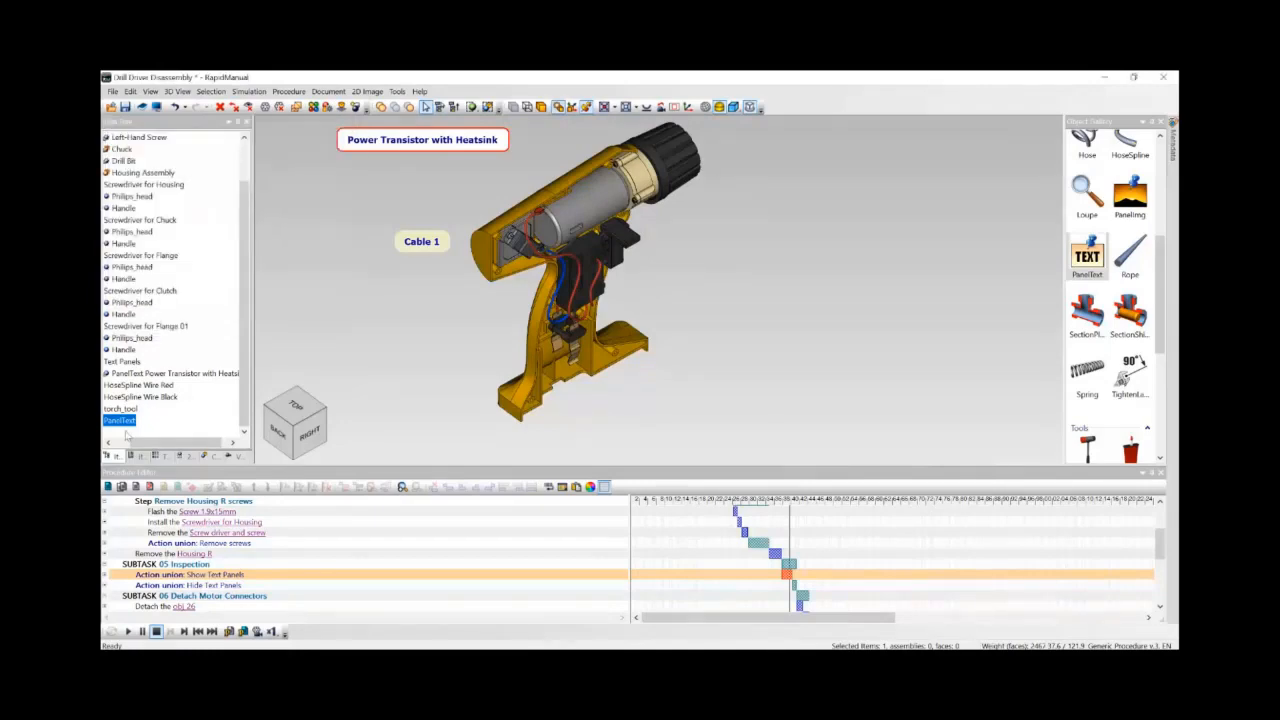
Copy the object parameters of the "Power Transistor with Heatsink" text panel.
drag(145, 442, 127, 442)
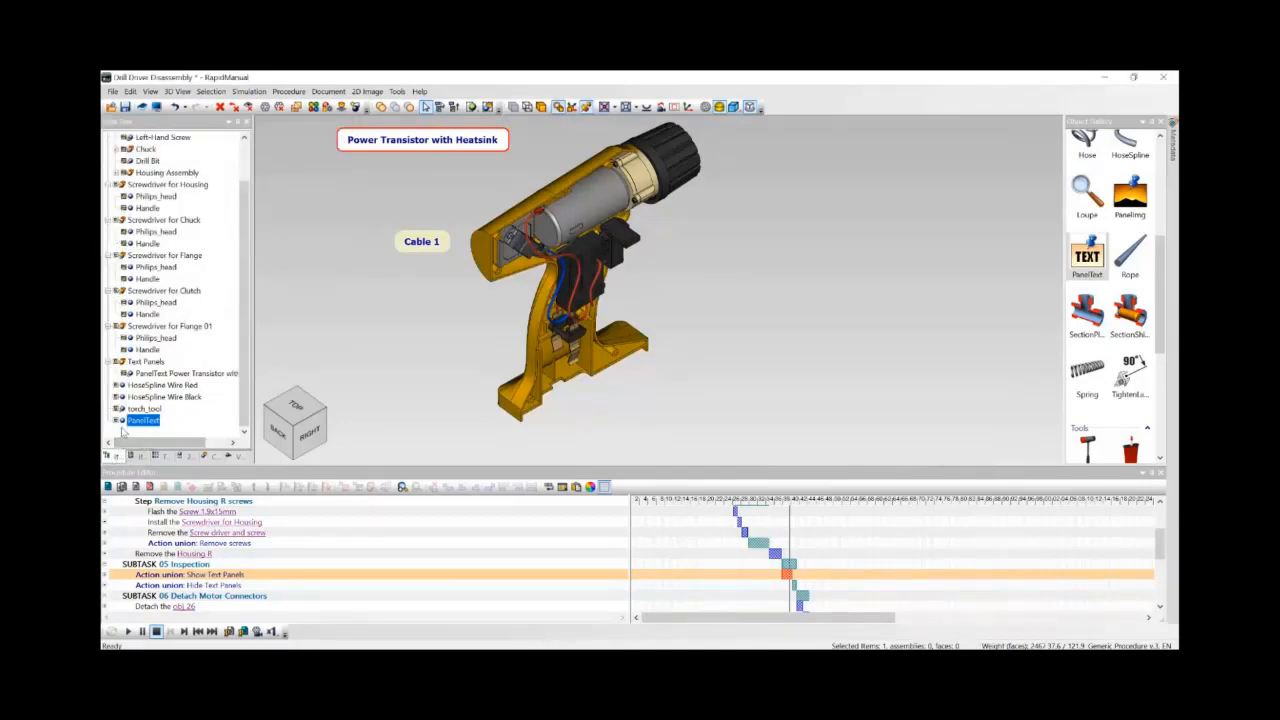
click(370, 136)
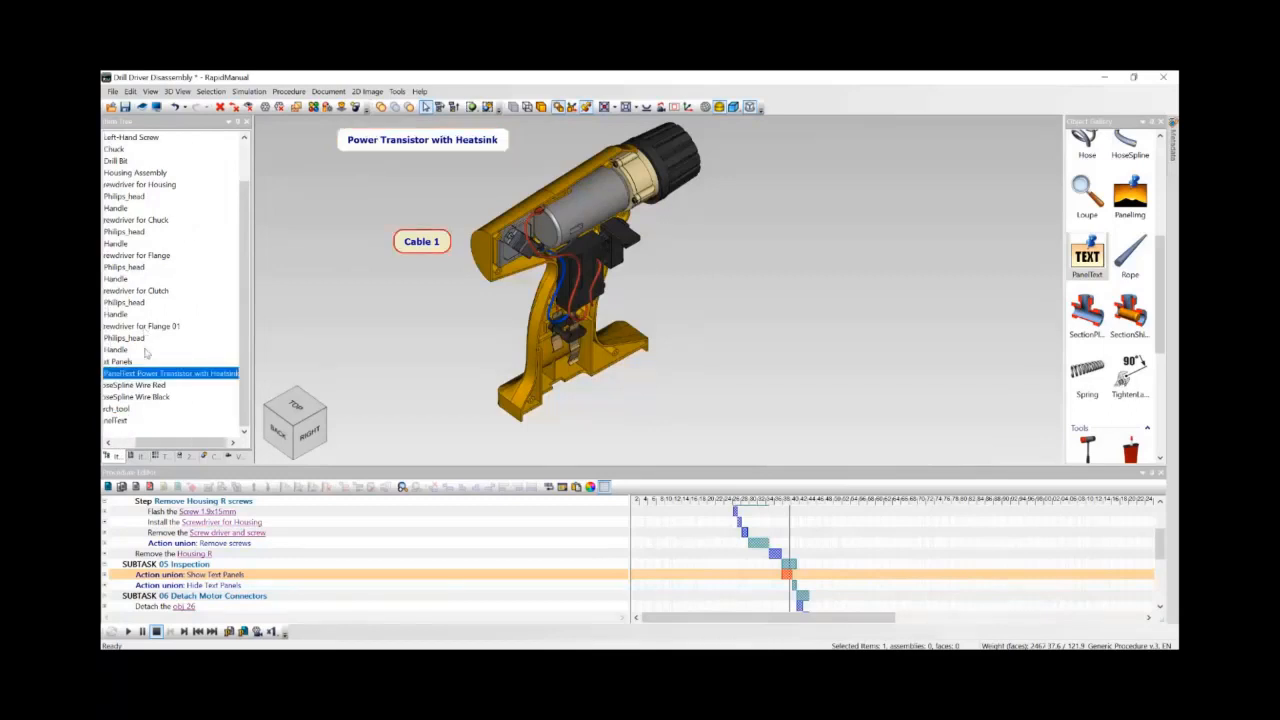
drag(153, 437, 128, 440)
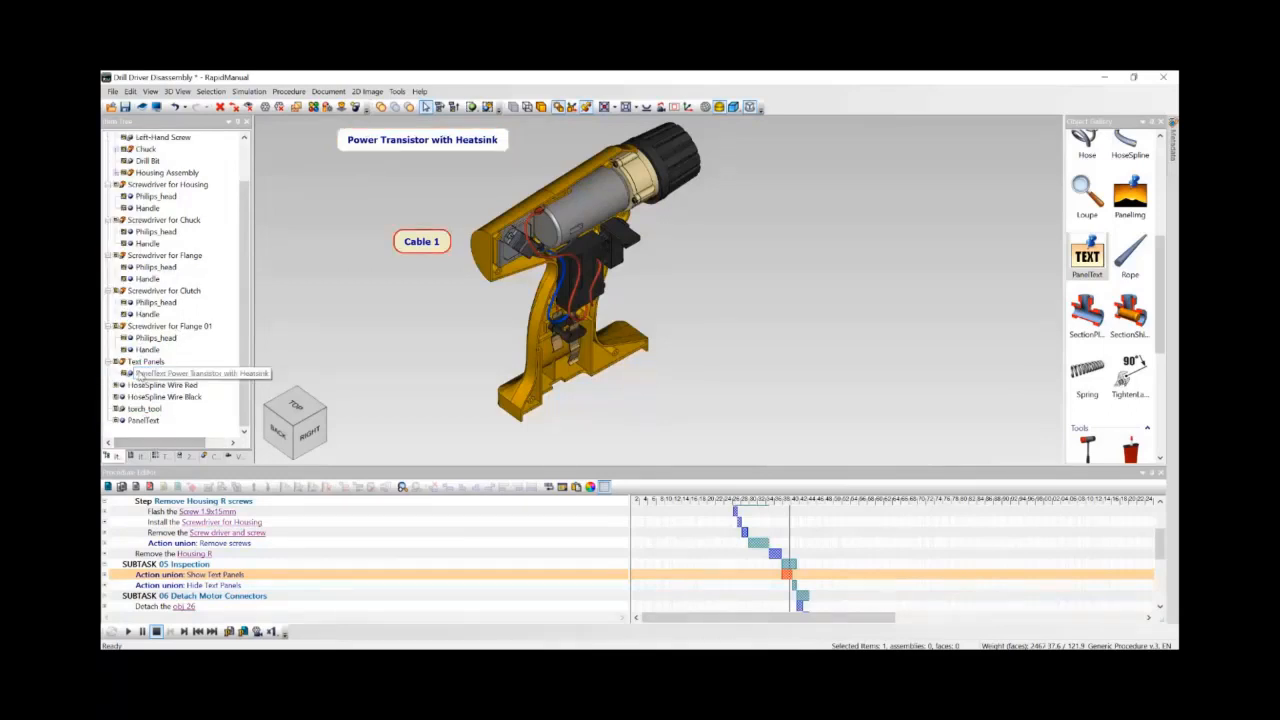
right_click(150, 374)
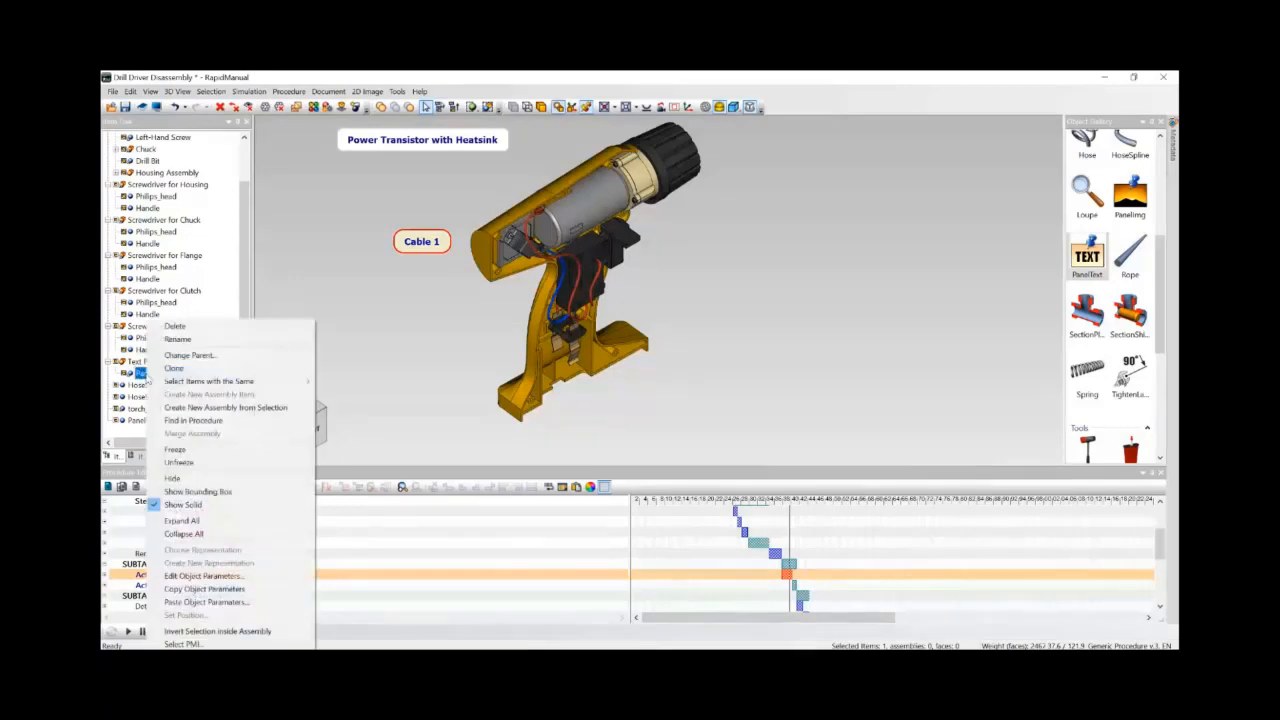
click(228, 591)
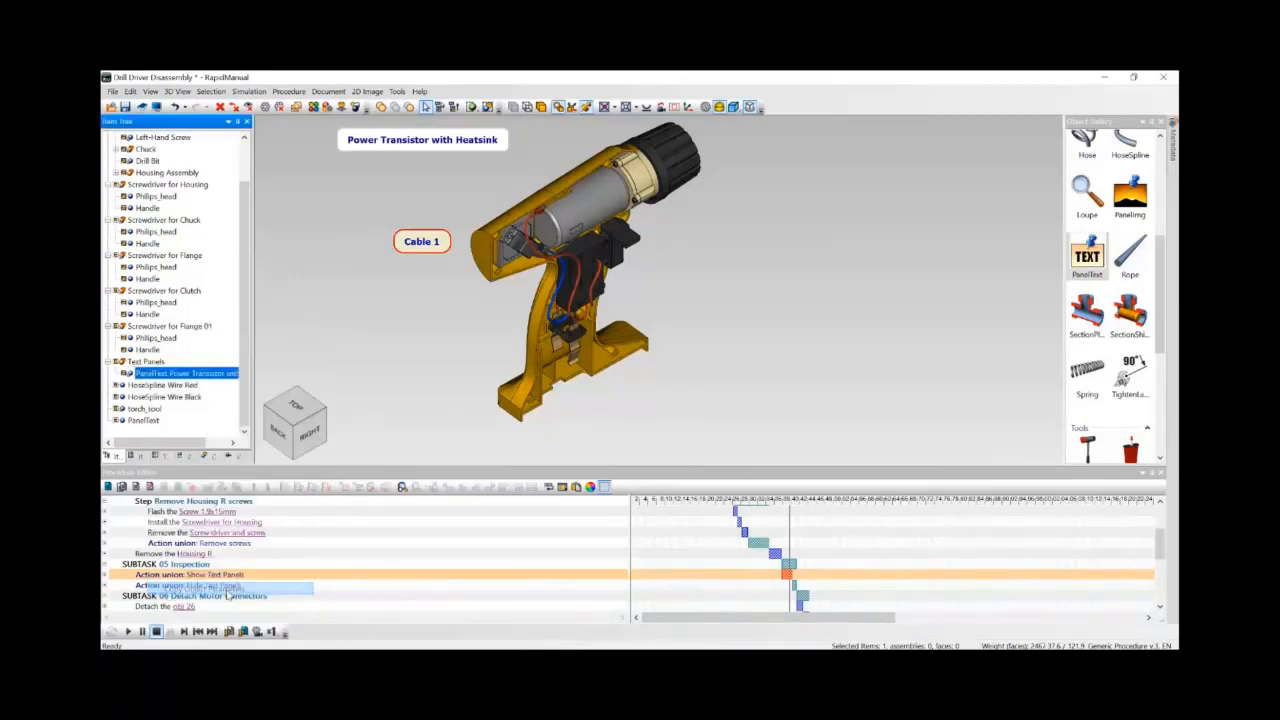
Paste only backgroundColor, backgroundTransparency, borderColor, borderRadius and borderSize onto the Cable 1 text panel.
click(143, 420)
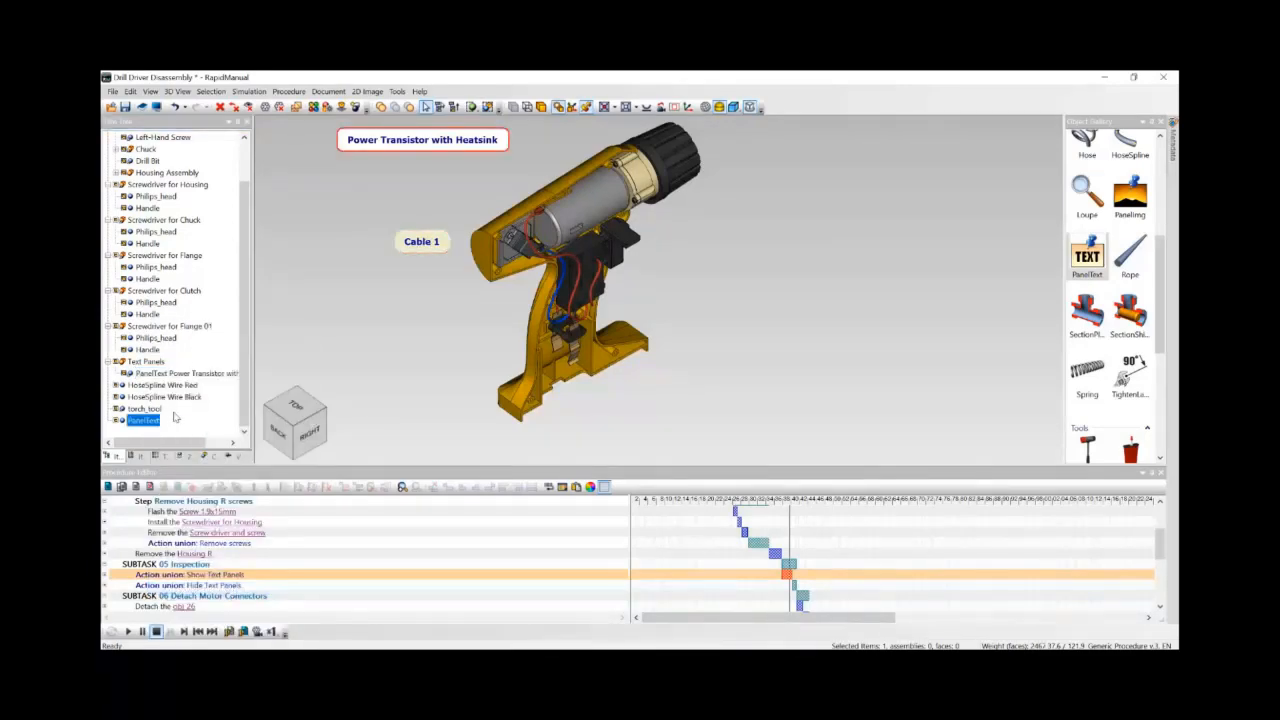
right_click(144, 424)
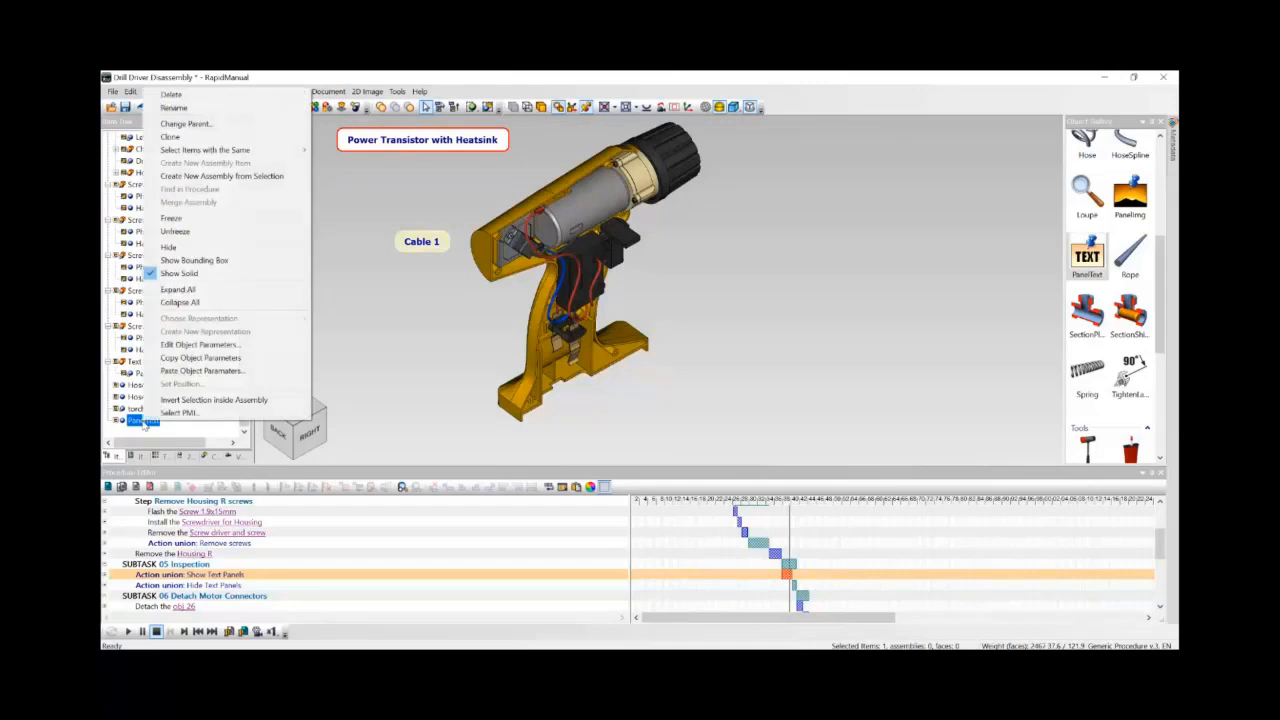
click(200, 370)
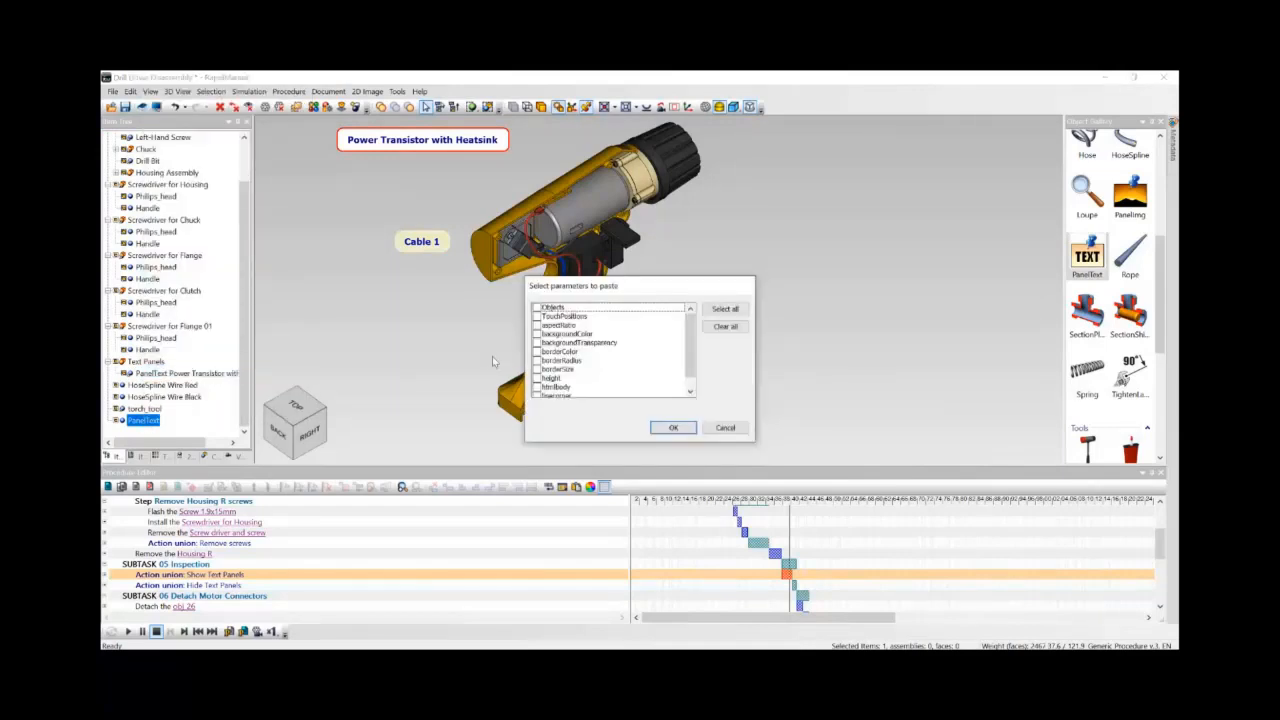
click(537, 334)
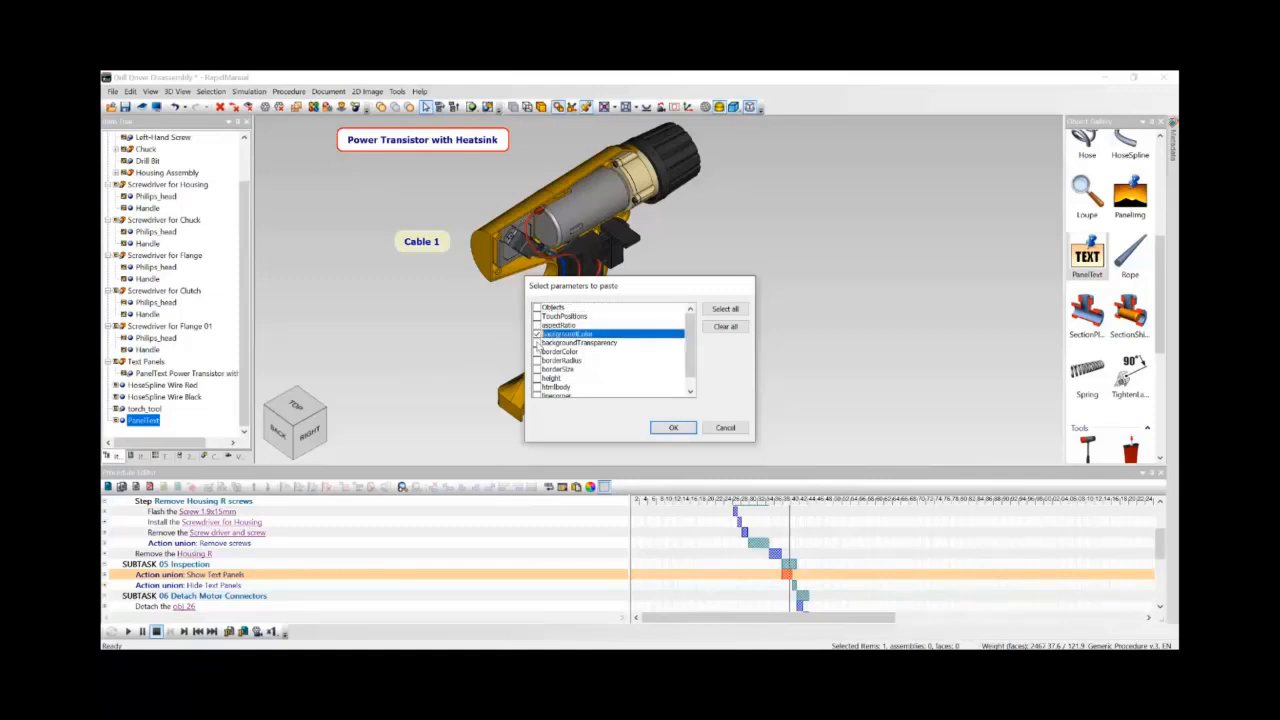
click(537, 342)
click(537, 351)
click(537, 360)
click(537, 369)
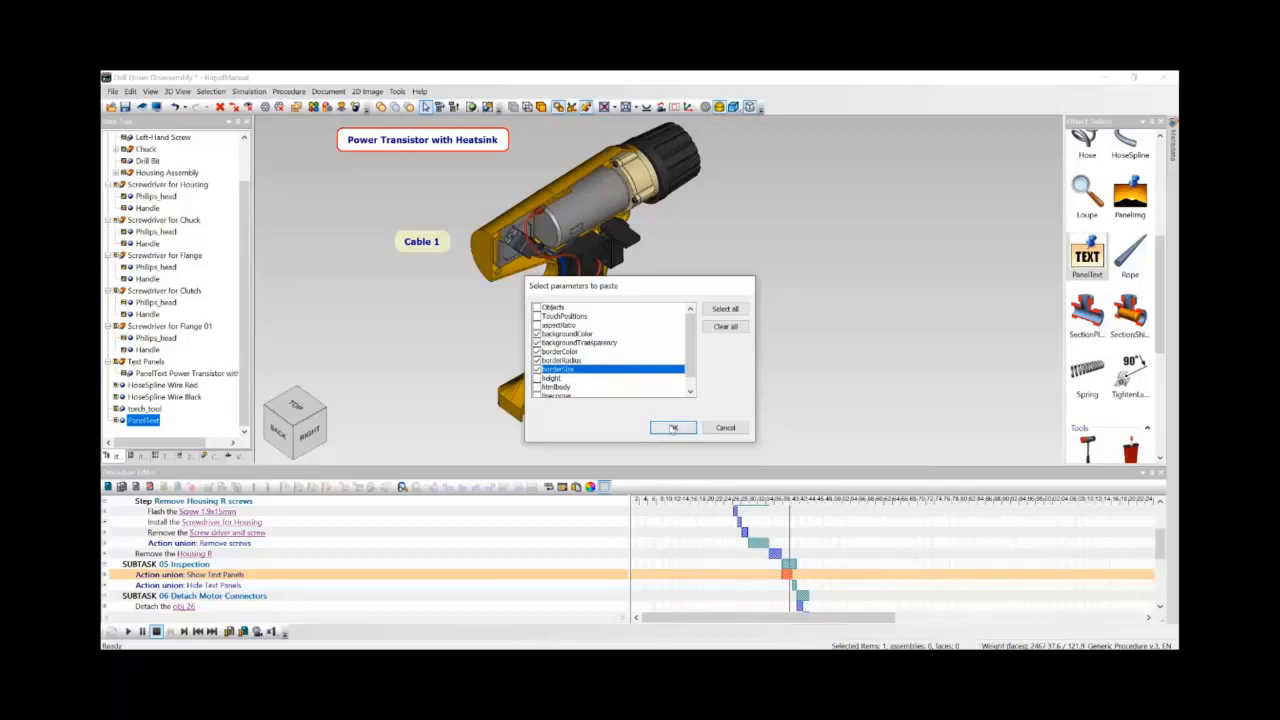
click(673, 427)
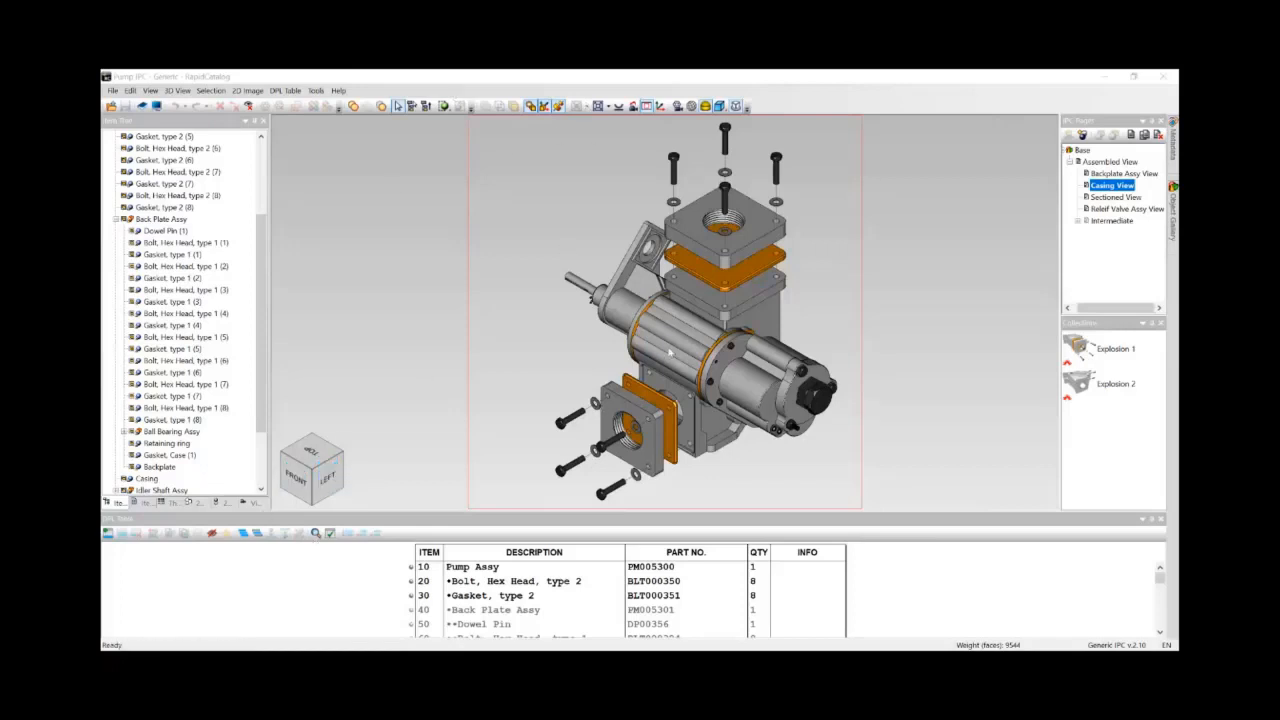
Select the pump casing, start a 3D view capture for the Casing View page, and choose a transparent background.
click(628, 316)
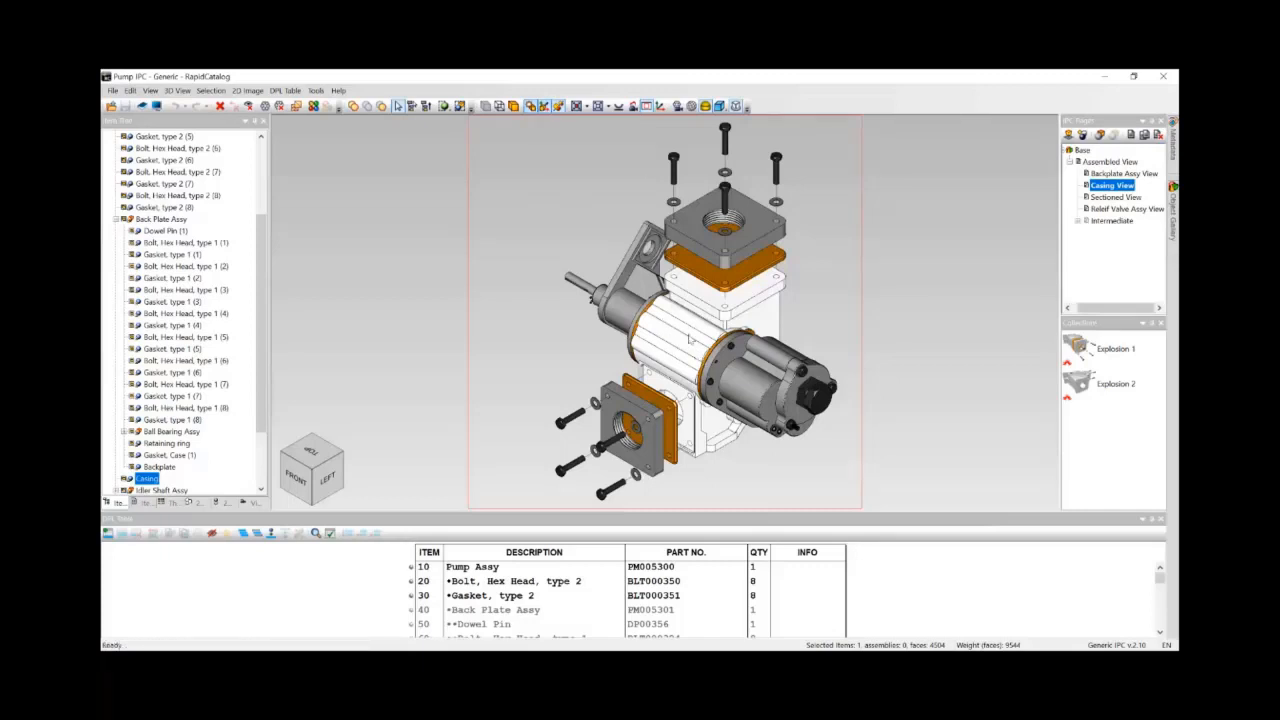
click(248, 91)
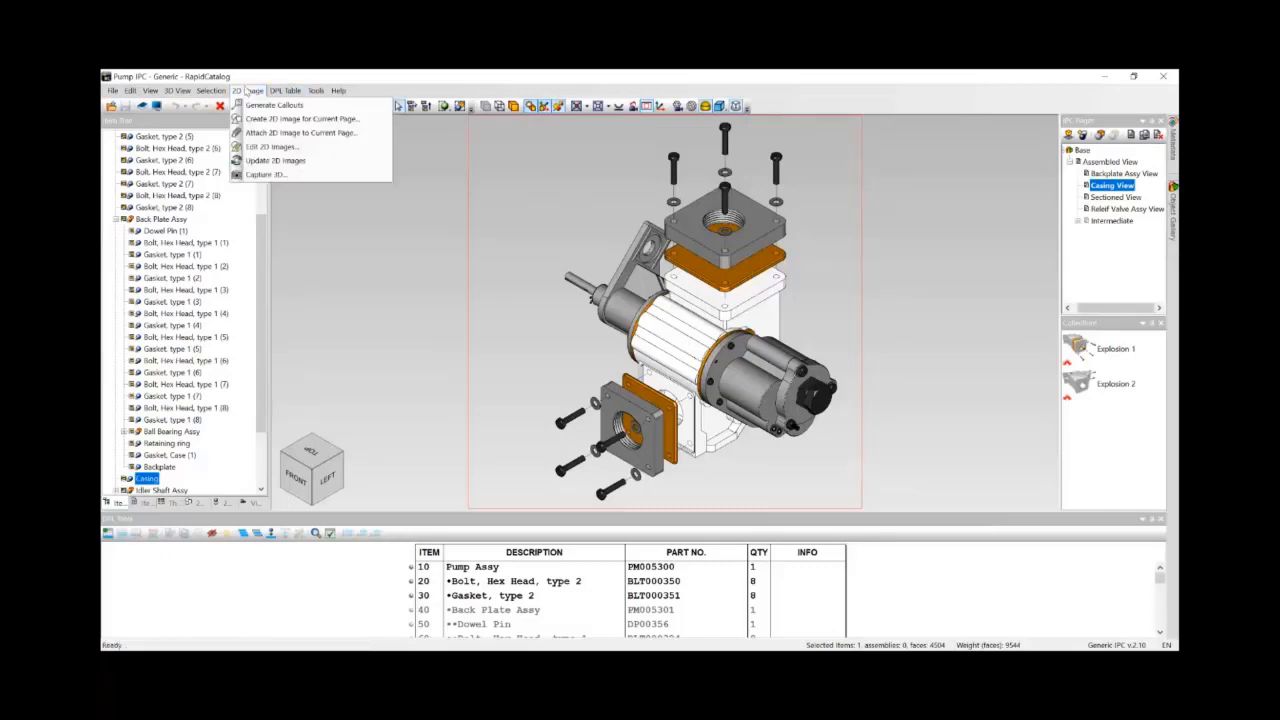
click(264, 175)
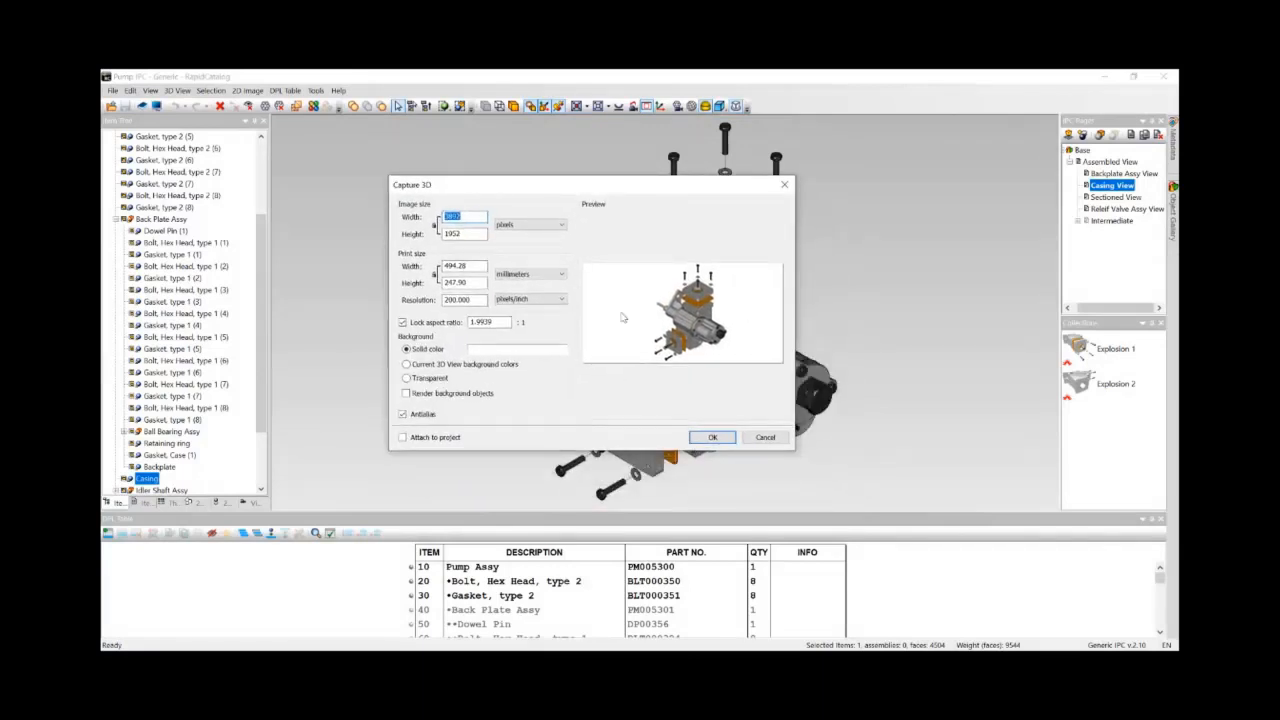
click(414, 378)
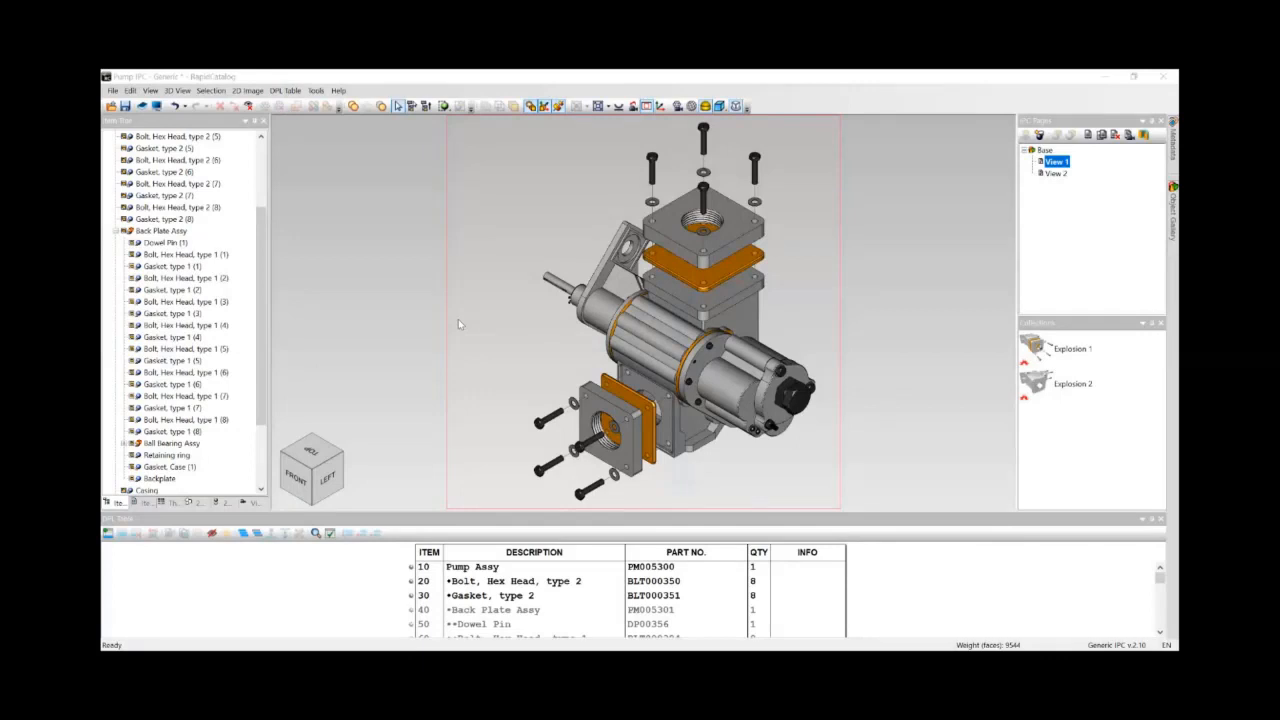
Create a 2D image for the View 1 page, keeping the image size of 210 by 297 mm.
click(1047, 124)
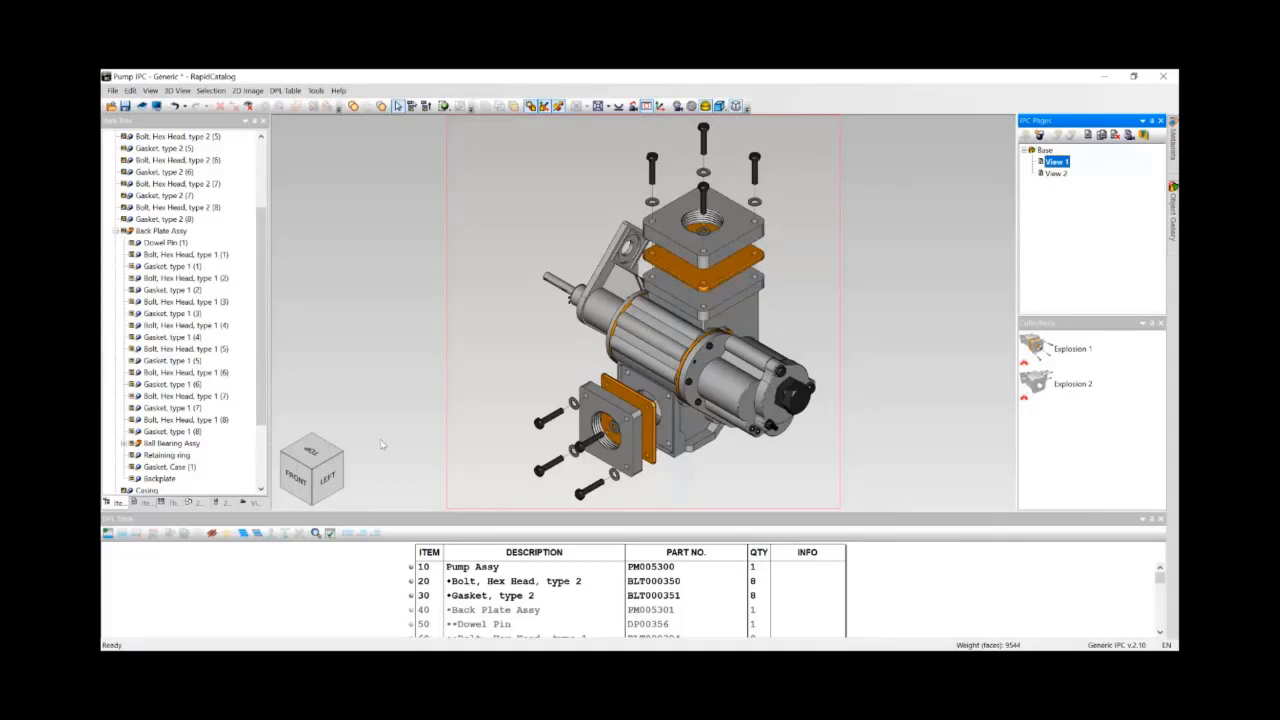
click(220, 502)
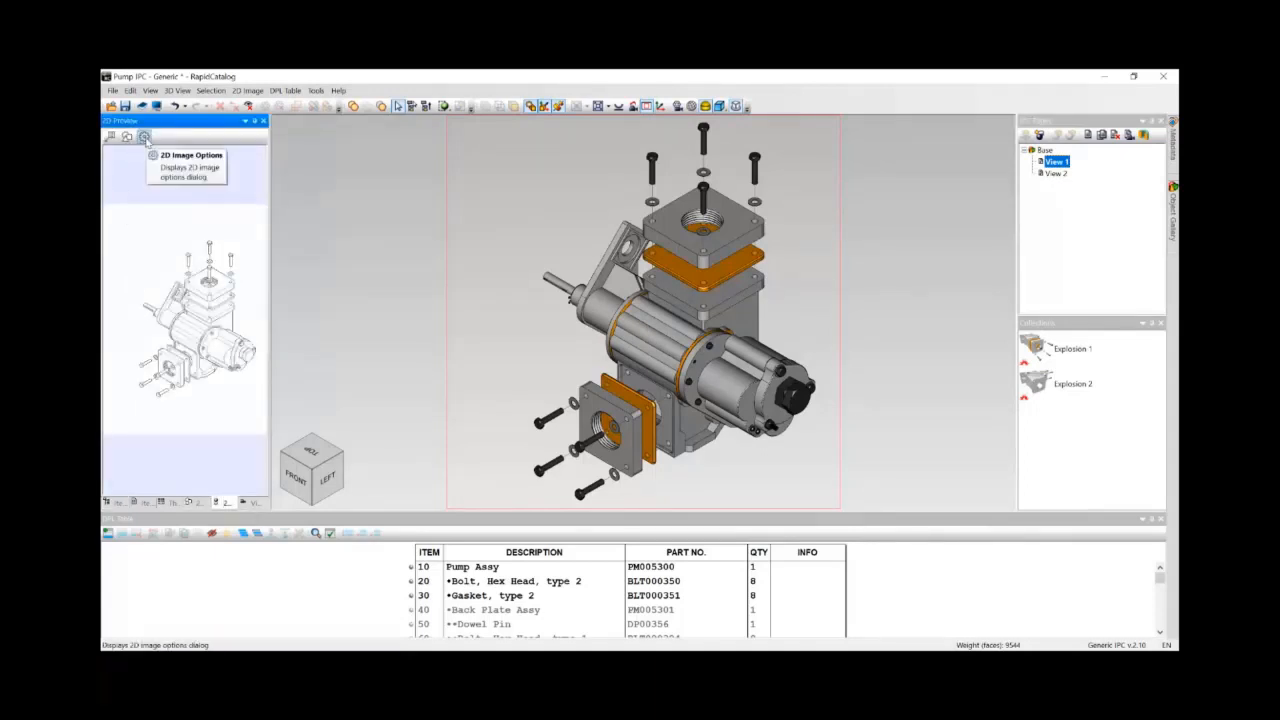
click(144, 136)
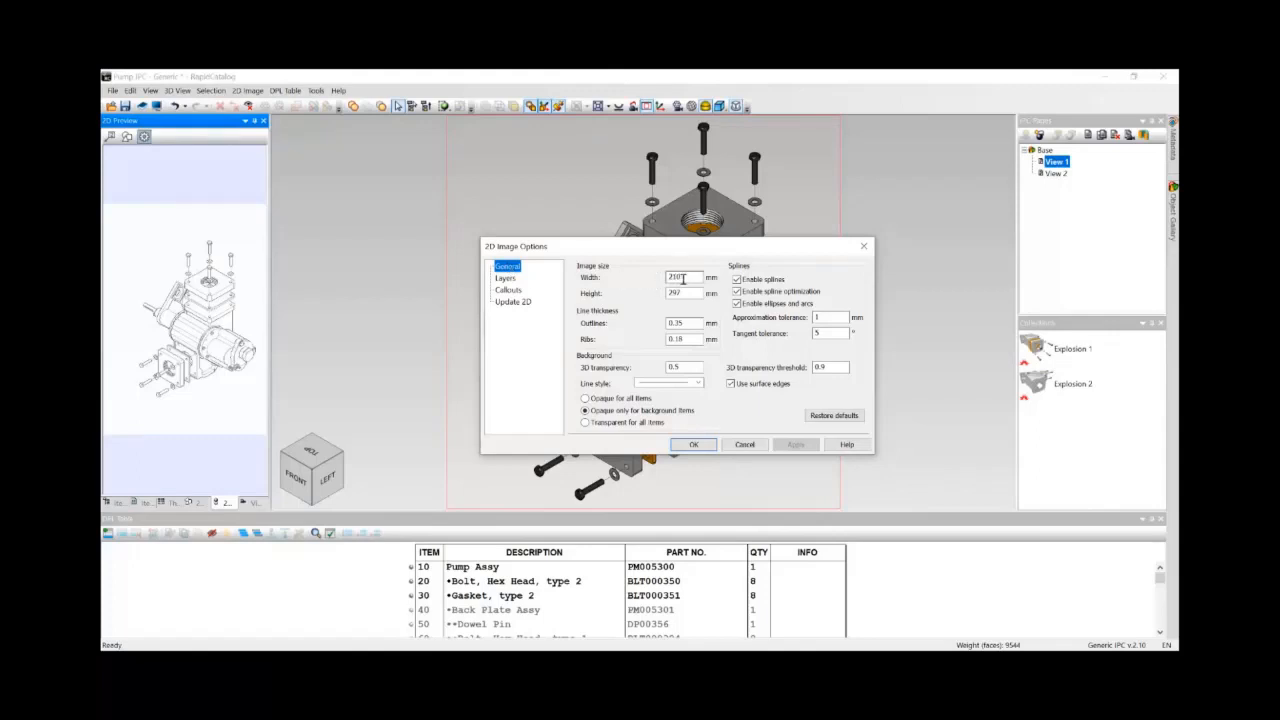
click(694, 444)
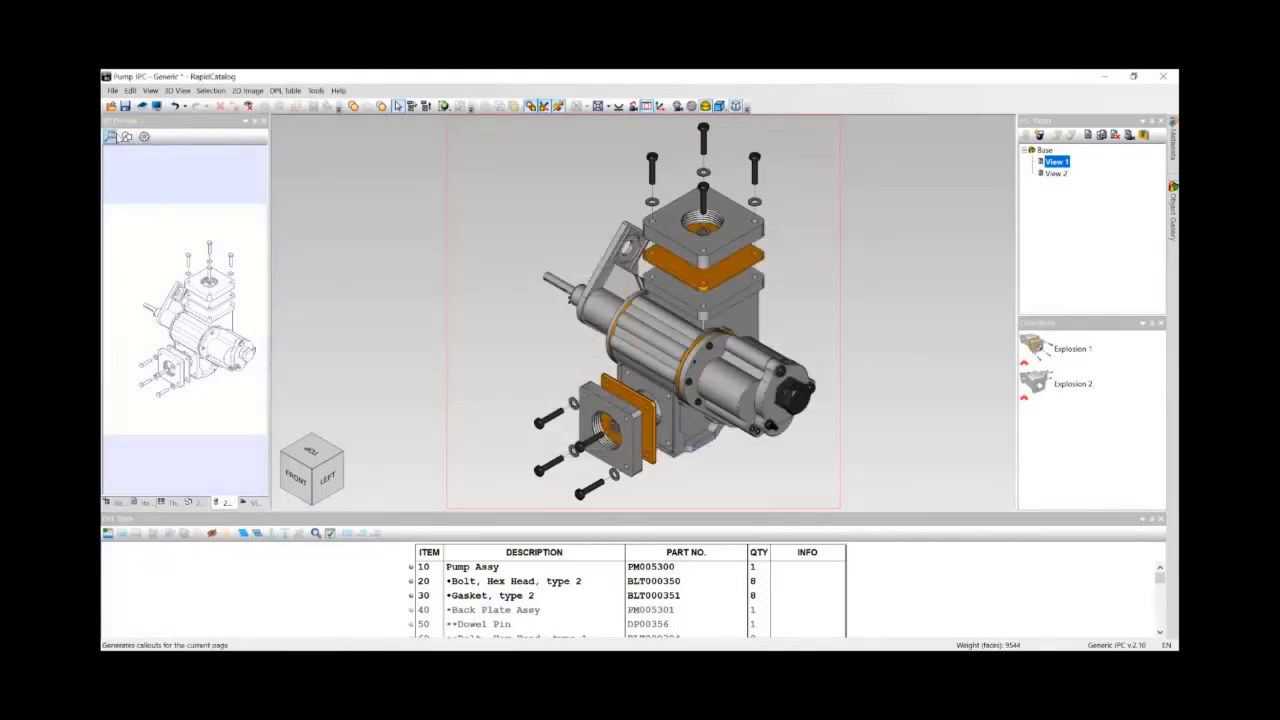
click(127, 136)
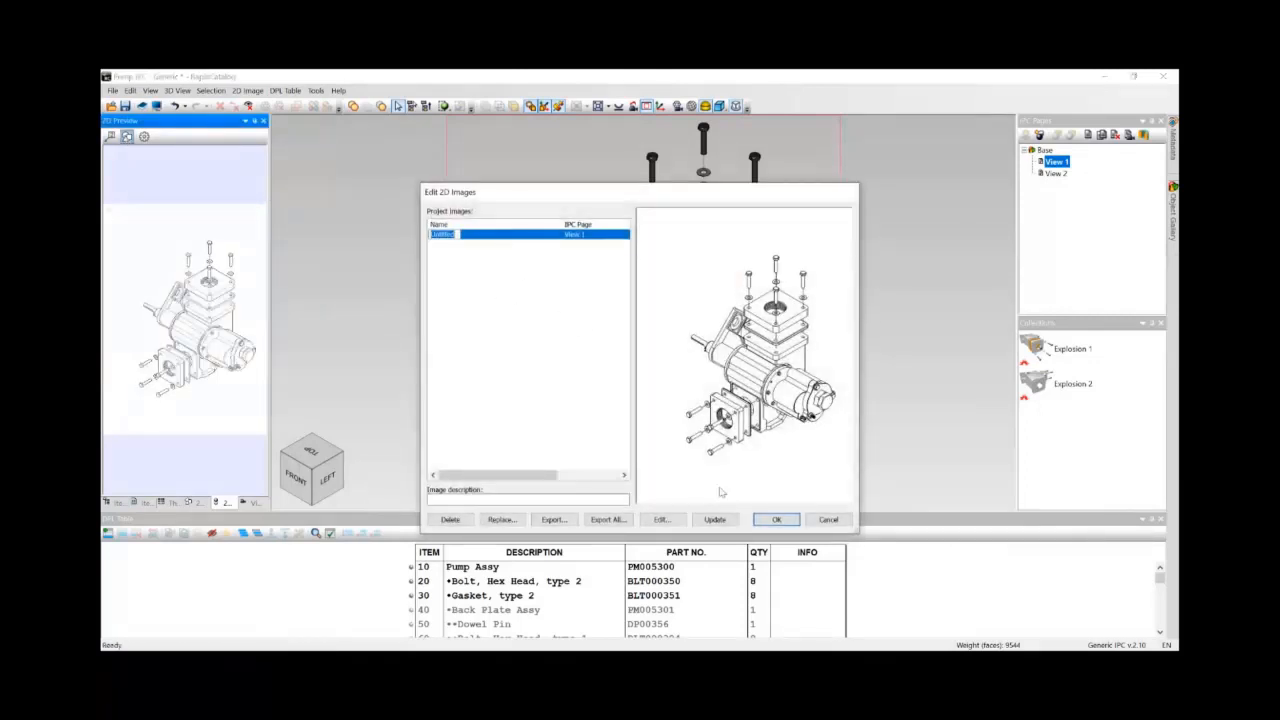
click(779, 520)
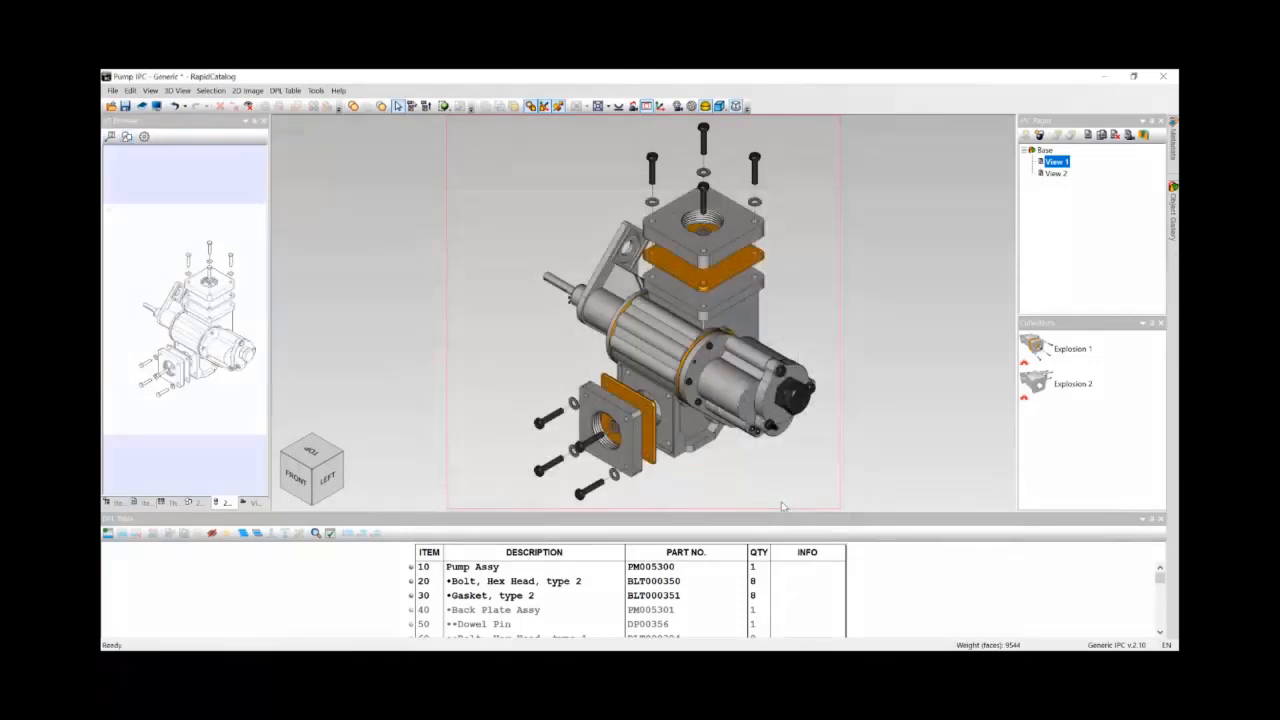
Set the 2D image width to 500 mm for the View 2 page and create its 2D image.
click(1055, 174)
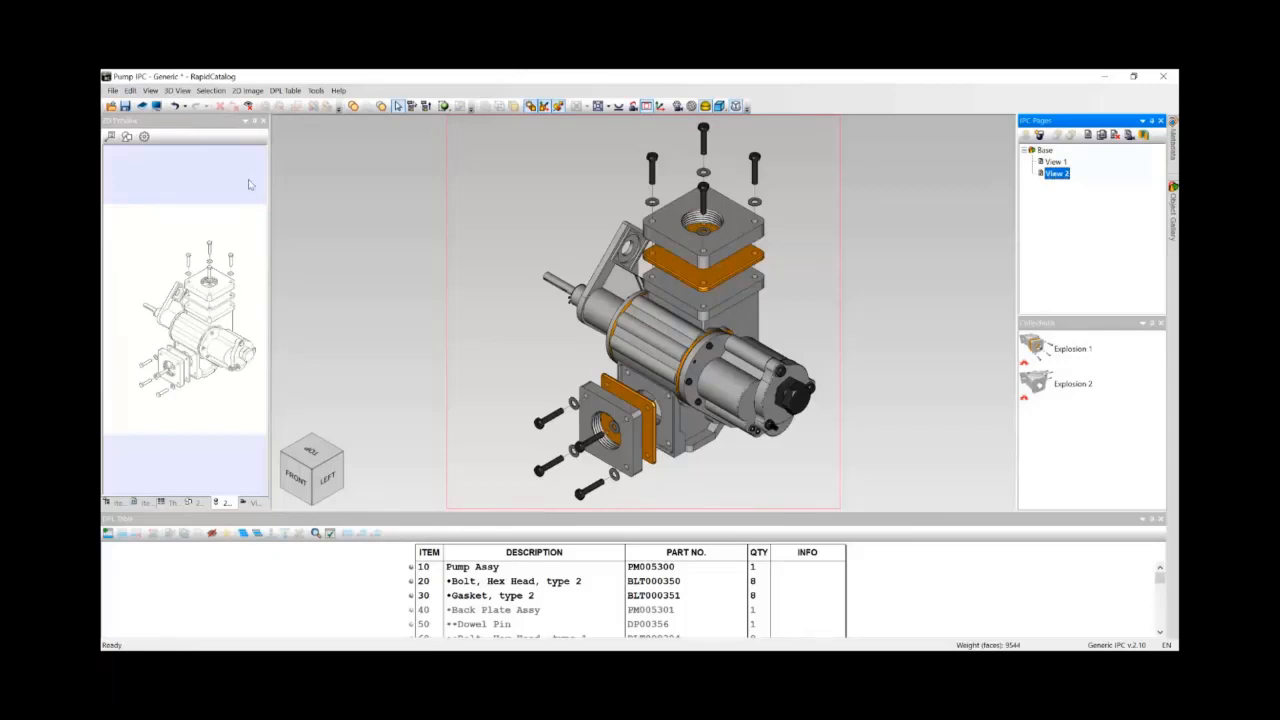
click(144, 138)
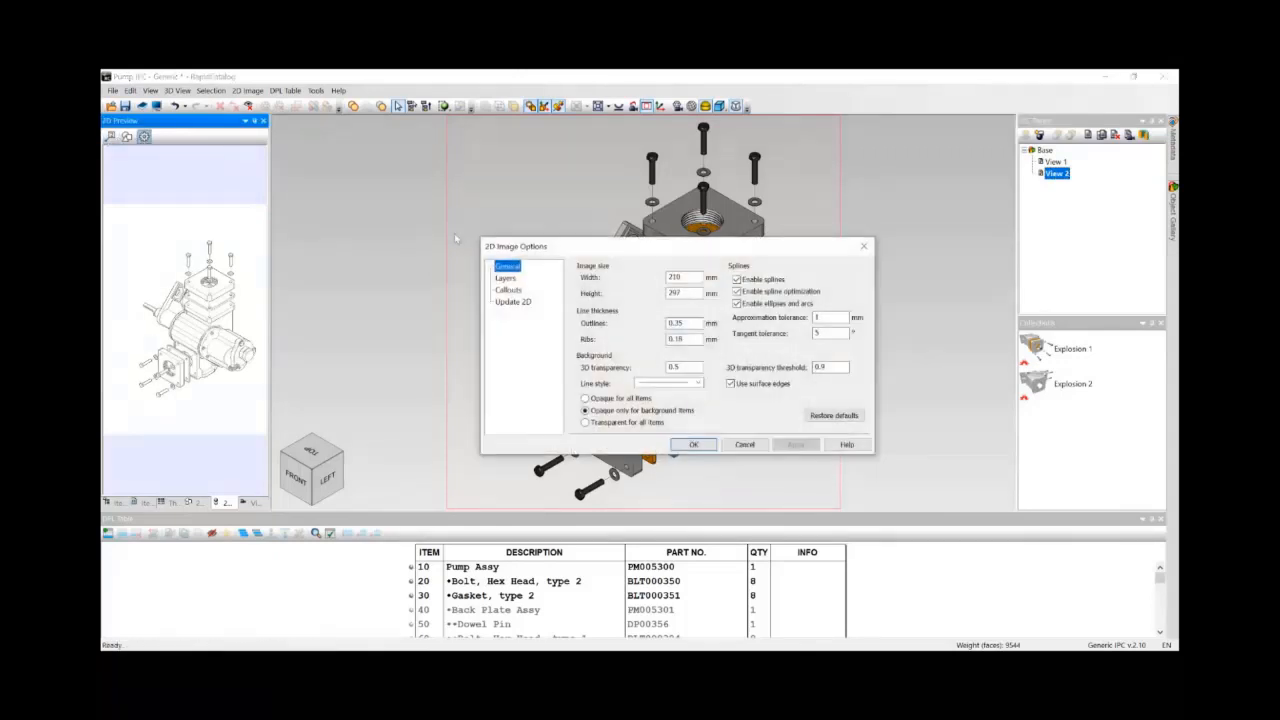
double_click(684, 277)
text(500)
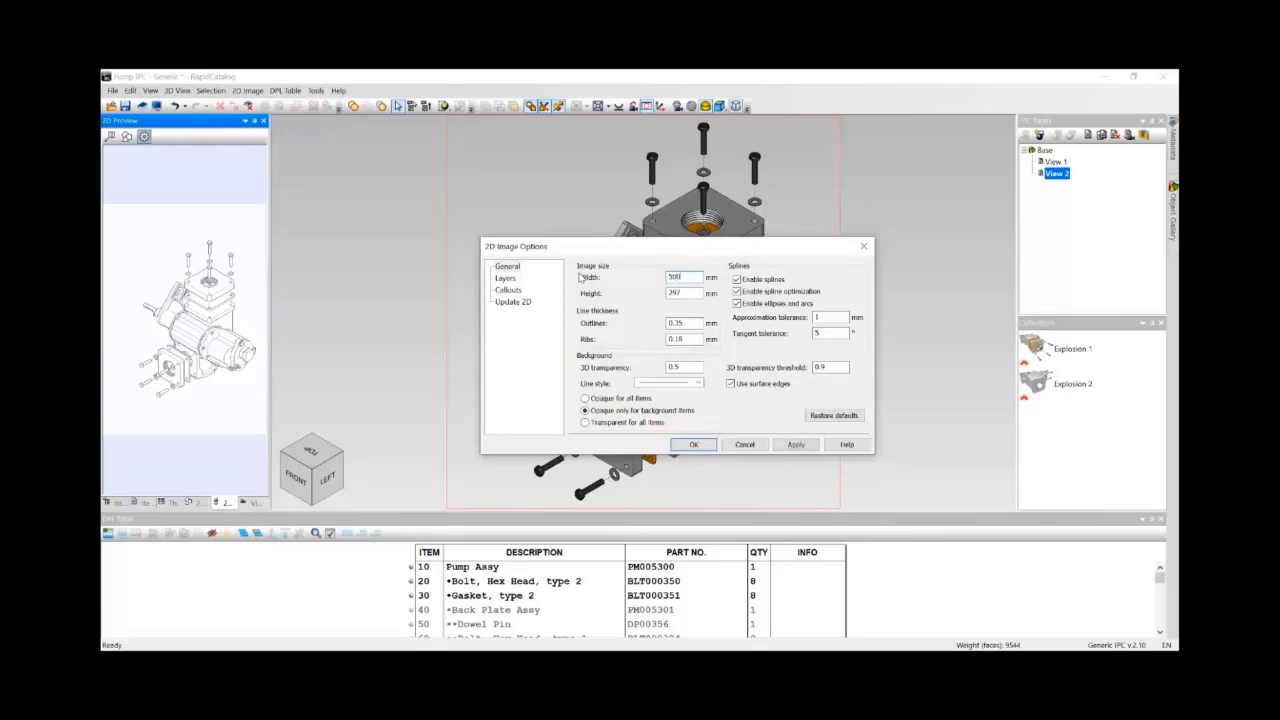
click(693, 444)
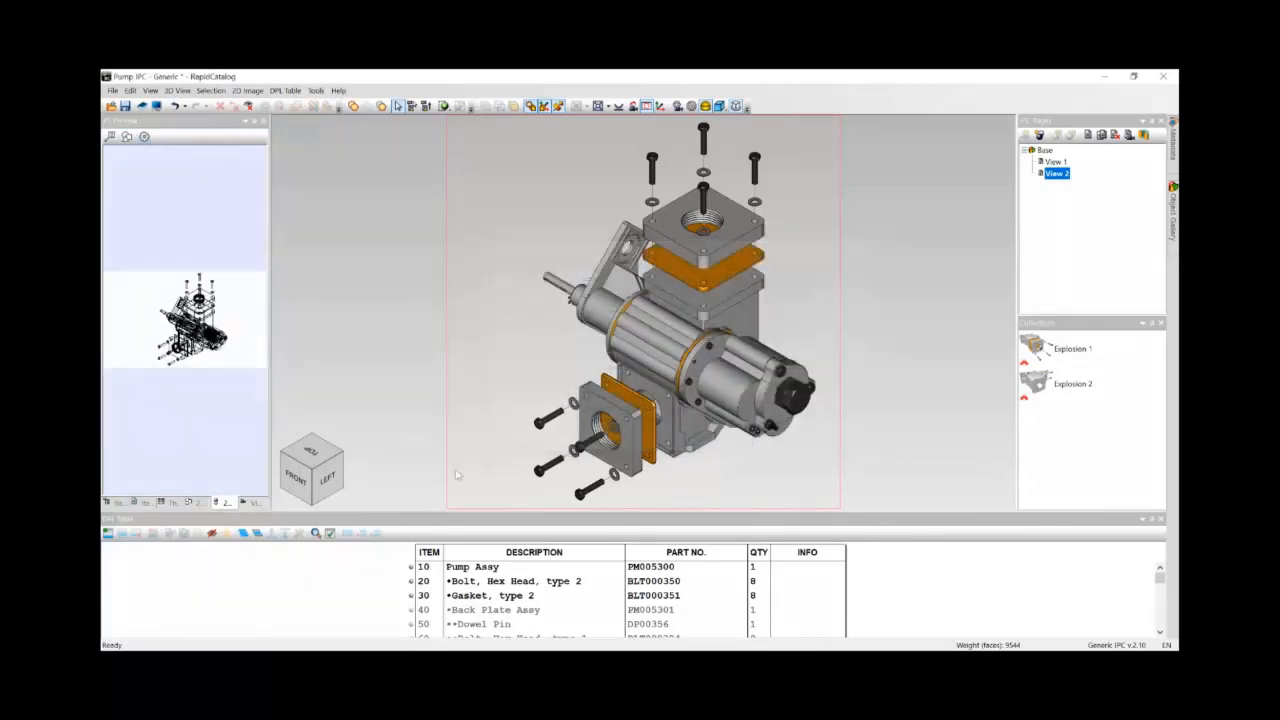
click(127, 137)
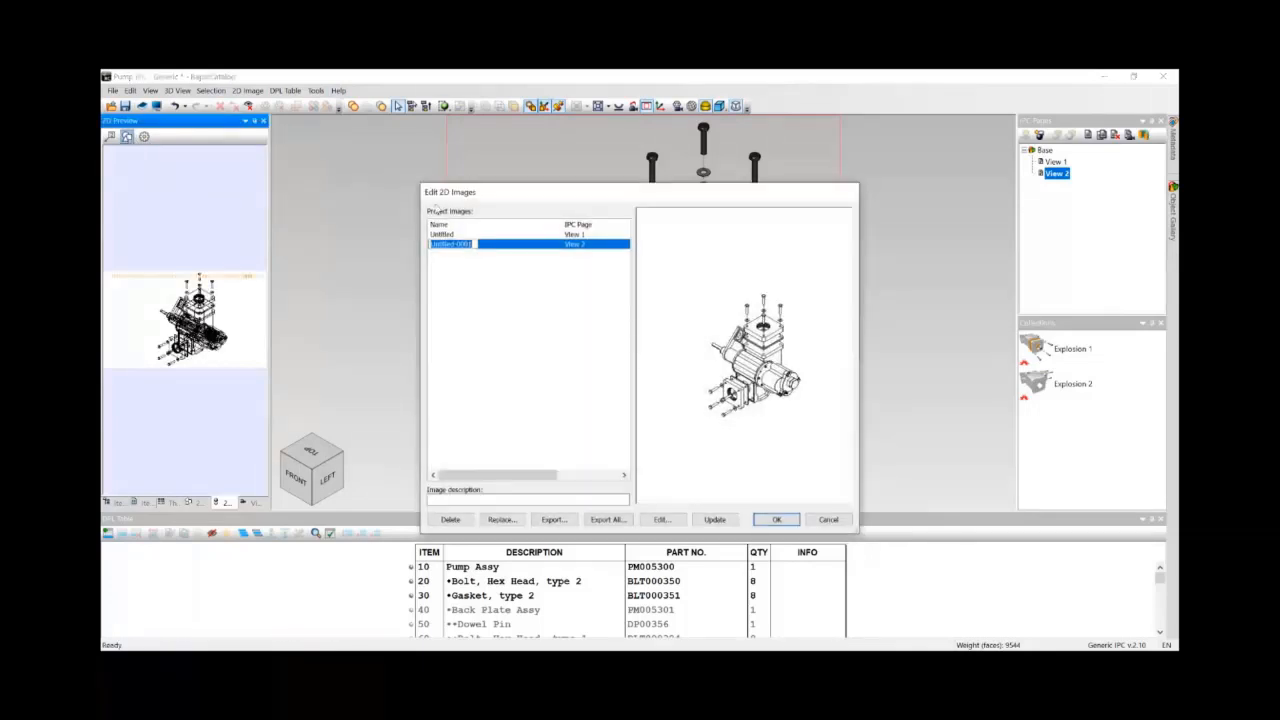
click(777, 520)
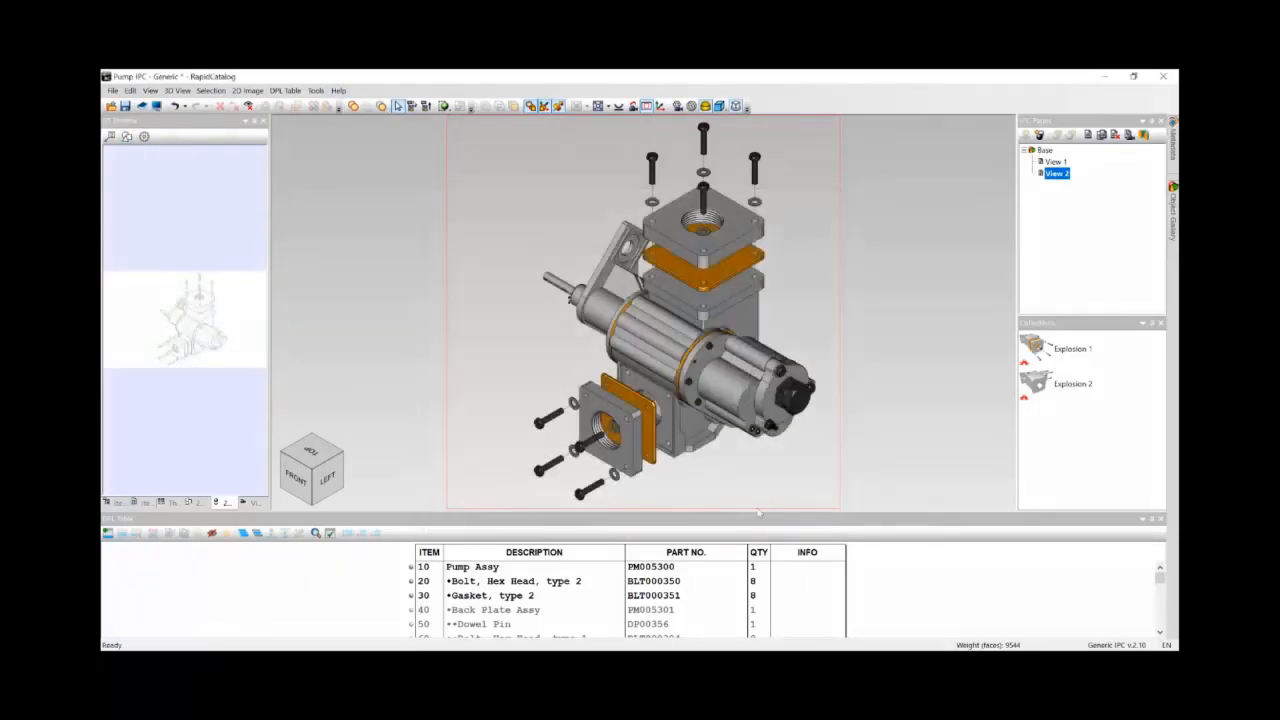
Delete the Back Plate Assy from the pump assembly.
click(117, 502)
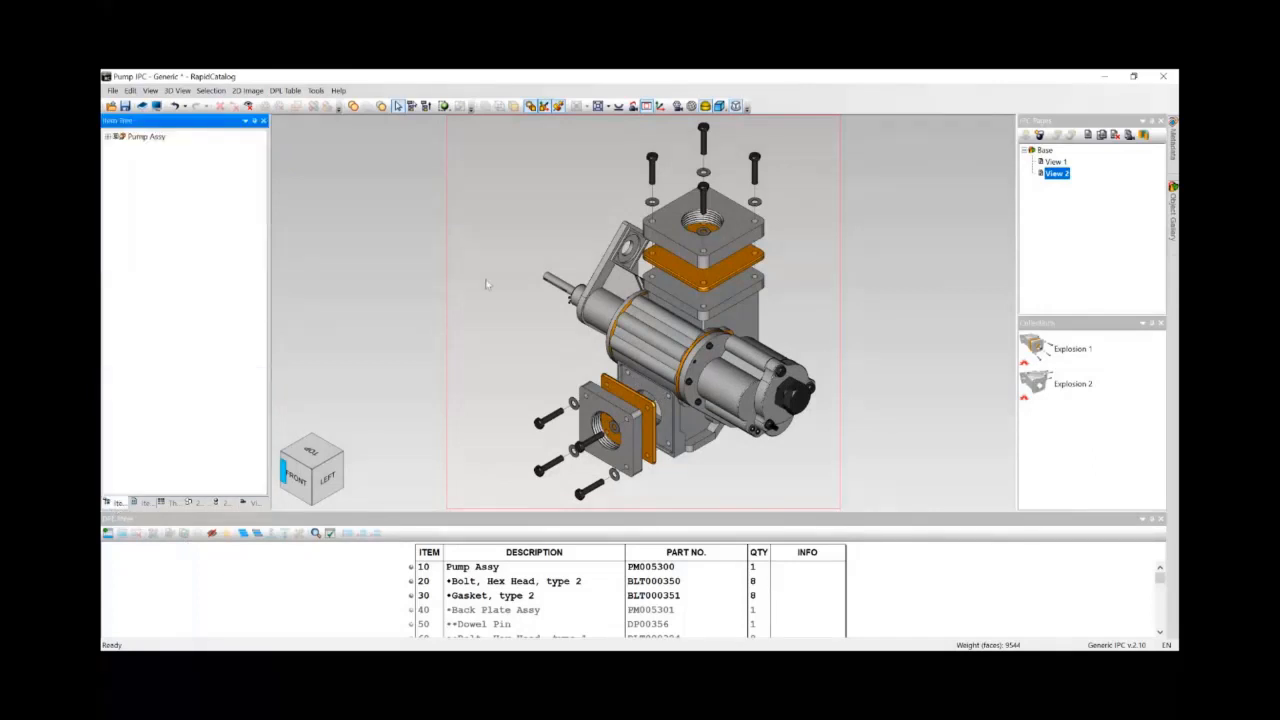
click(614, 306)
click(160, 231)
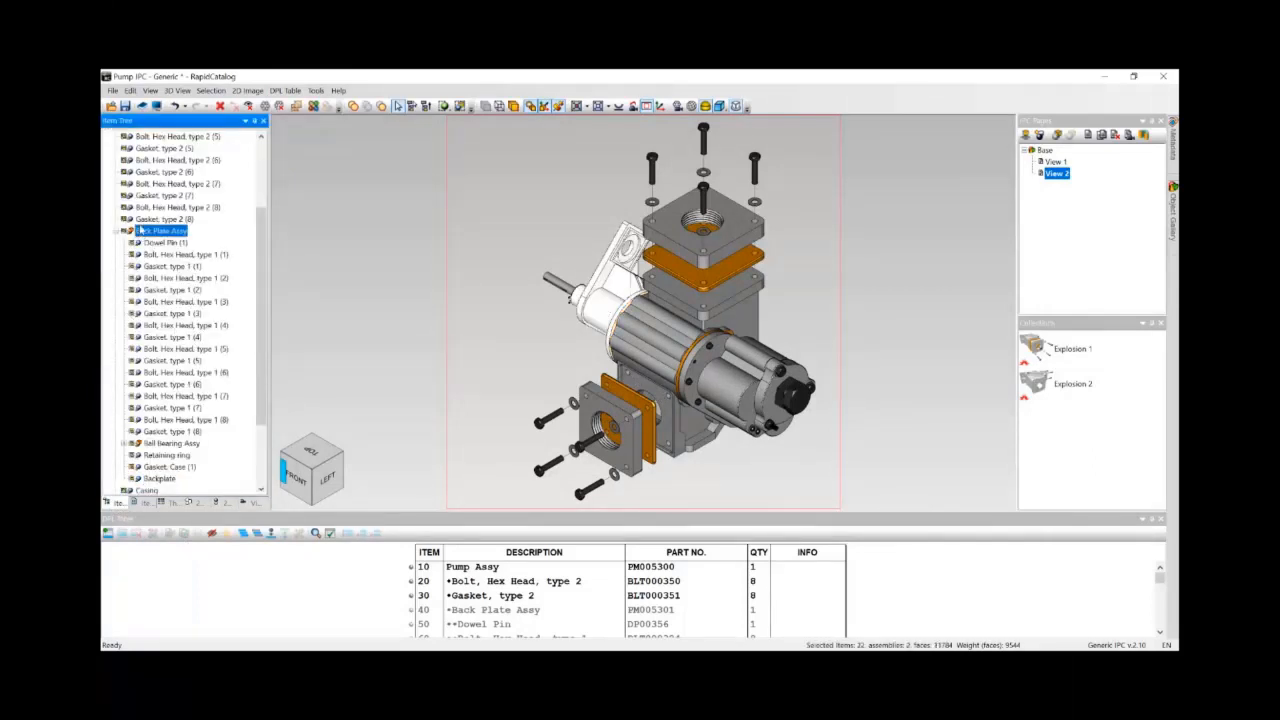
click(220, 105)
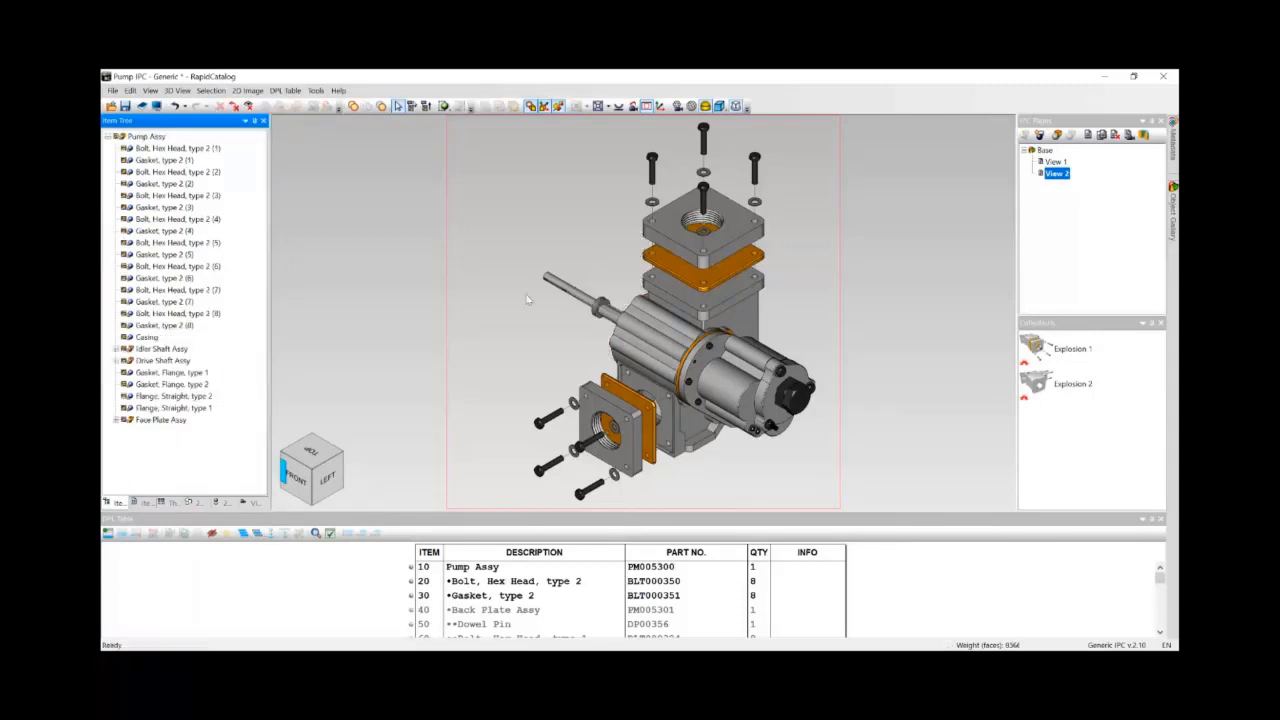
Update the 2D images for all IPC pages.
click(247, 90)
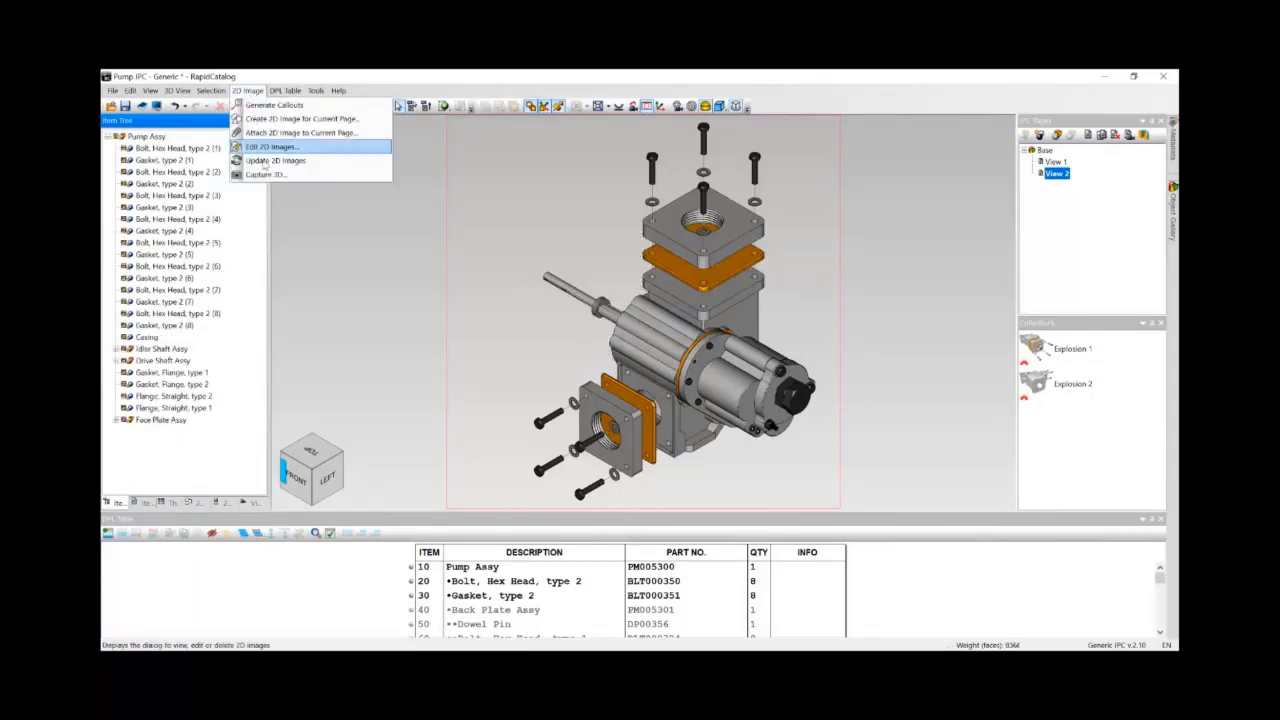
click(276, 161)
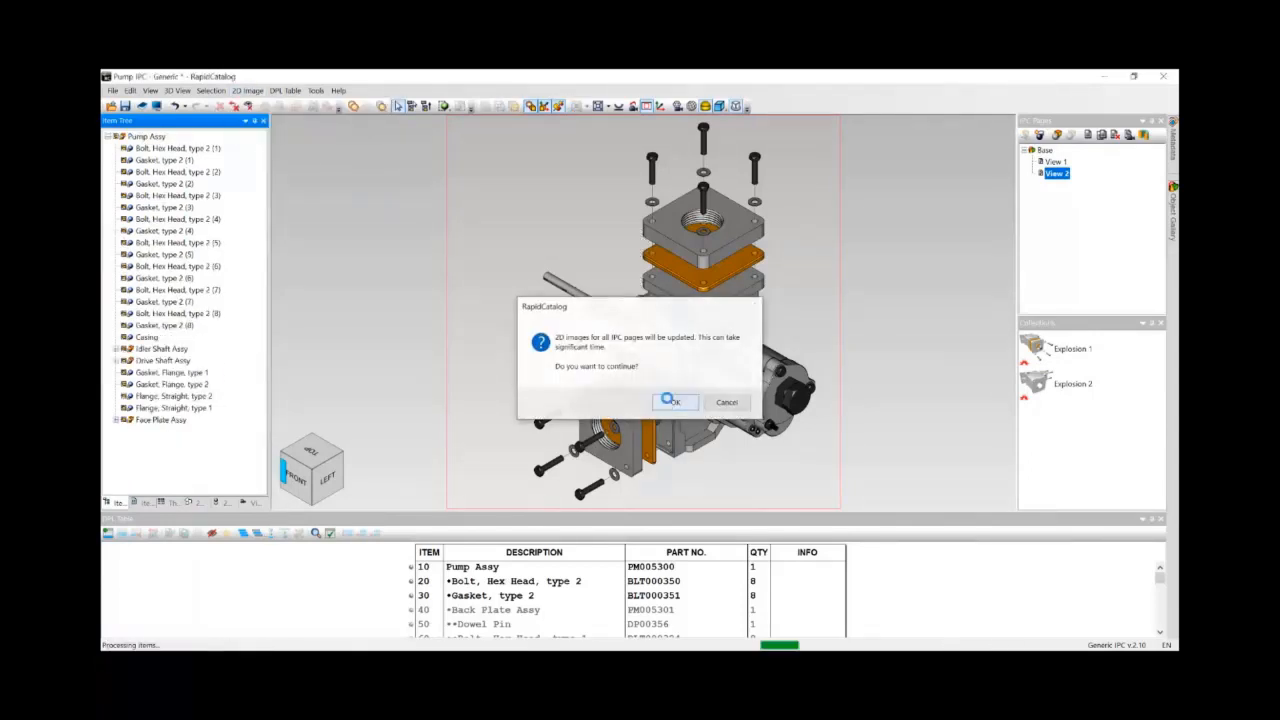
click(666, 399)
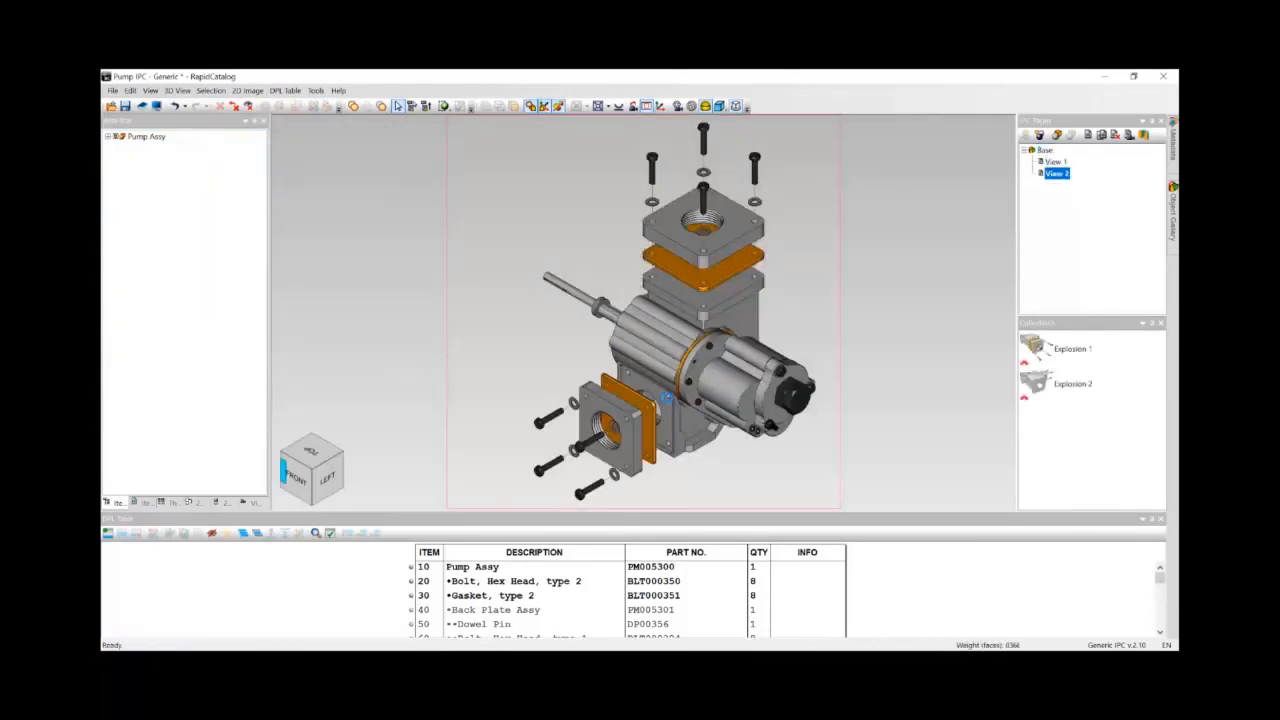
Check the 2D image size in the program options and close them without changes.
click(315, 91)
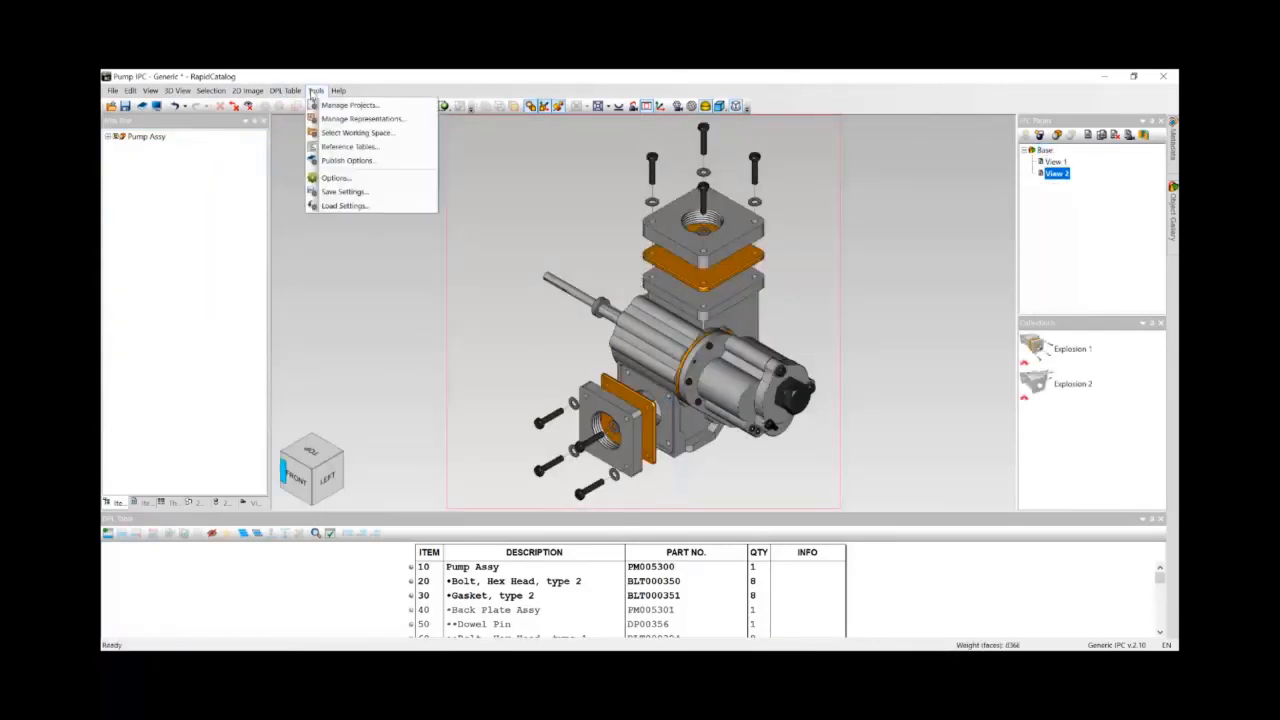
click(336, 178)
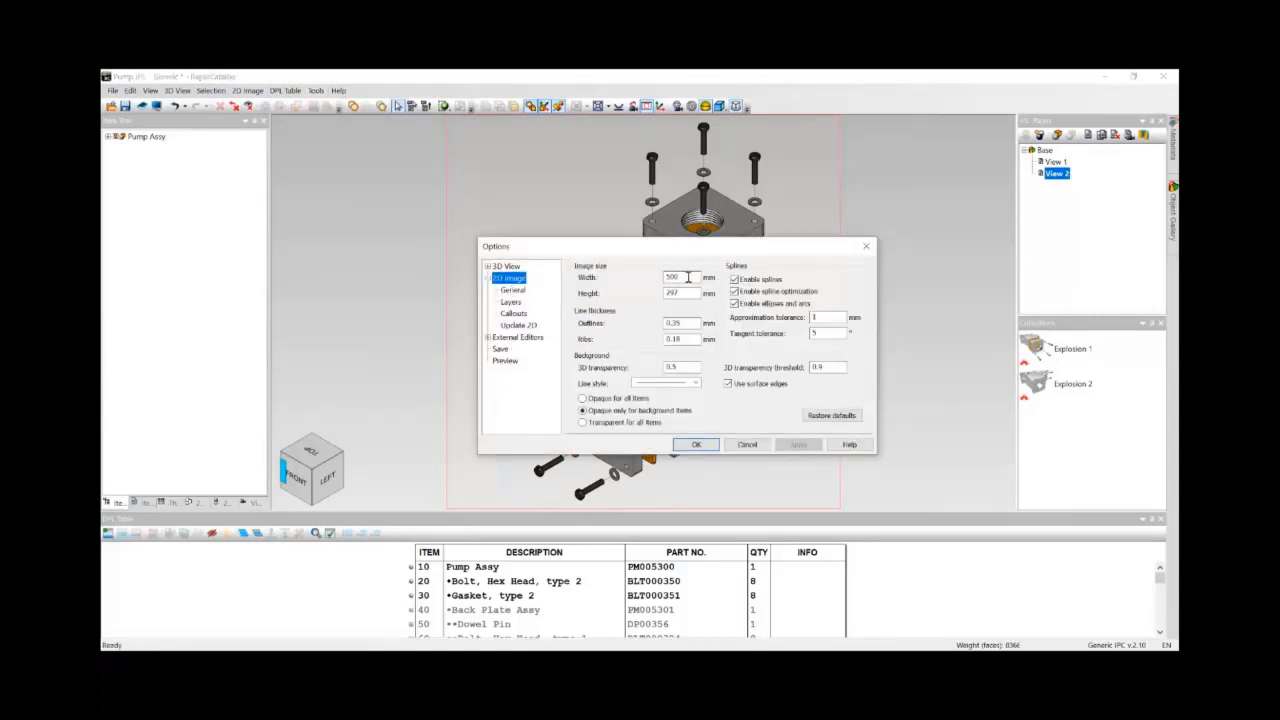
click(747, 444)
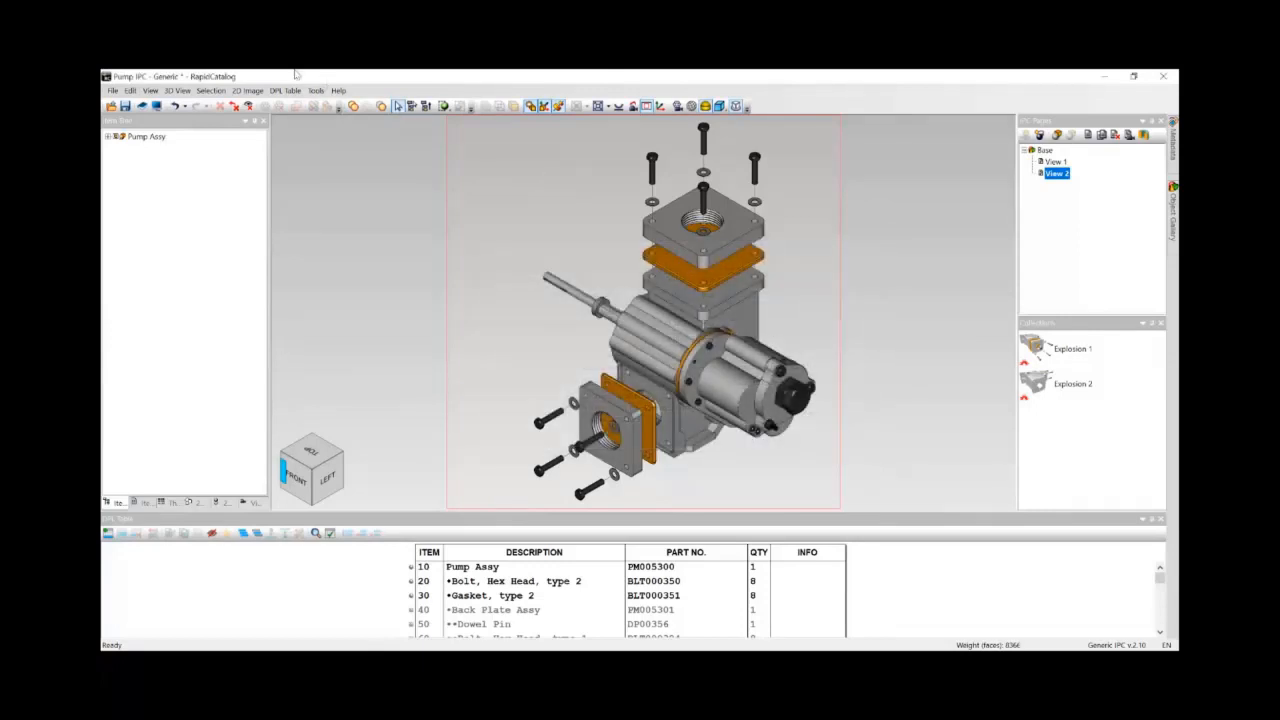
Open the View 1 image in Cortona2D Editor, check its picture extent and orientation, and close the editor.
click(255, 91)
click(272, 142)
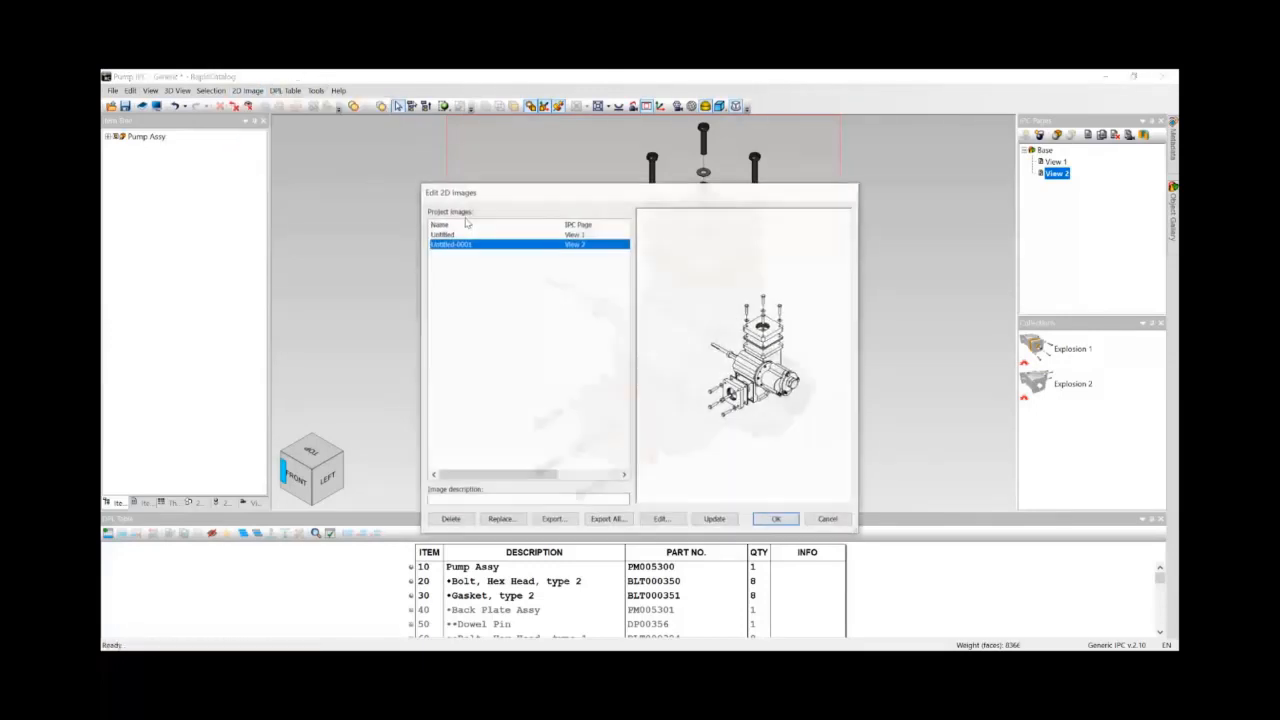
click(457, 234)
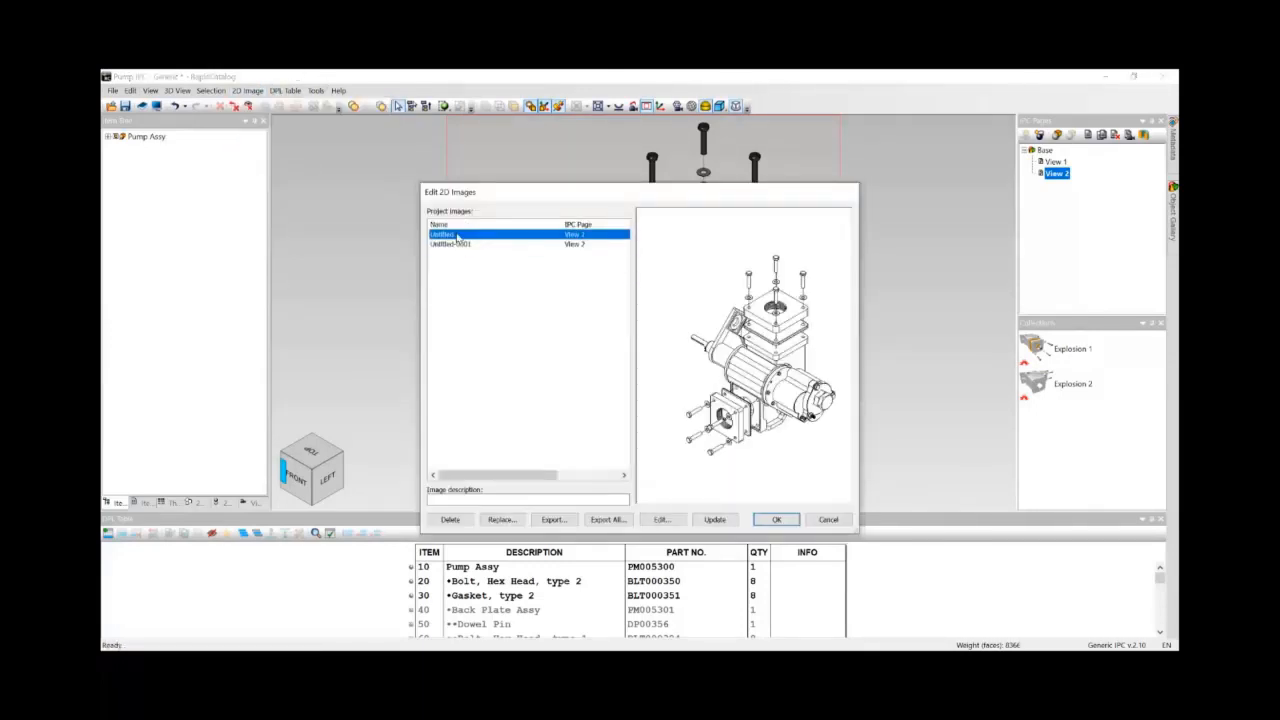
click(673, 522)
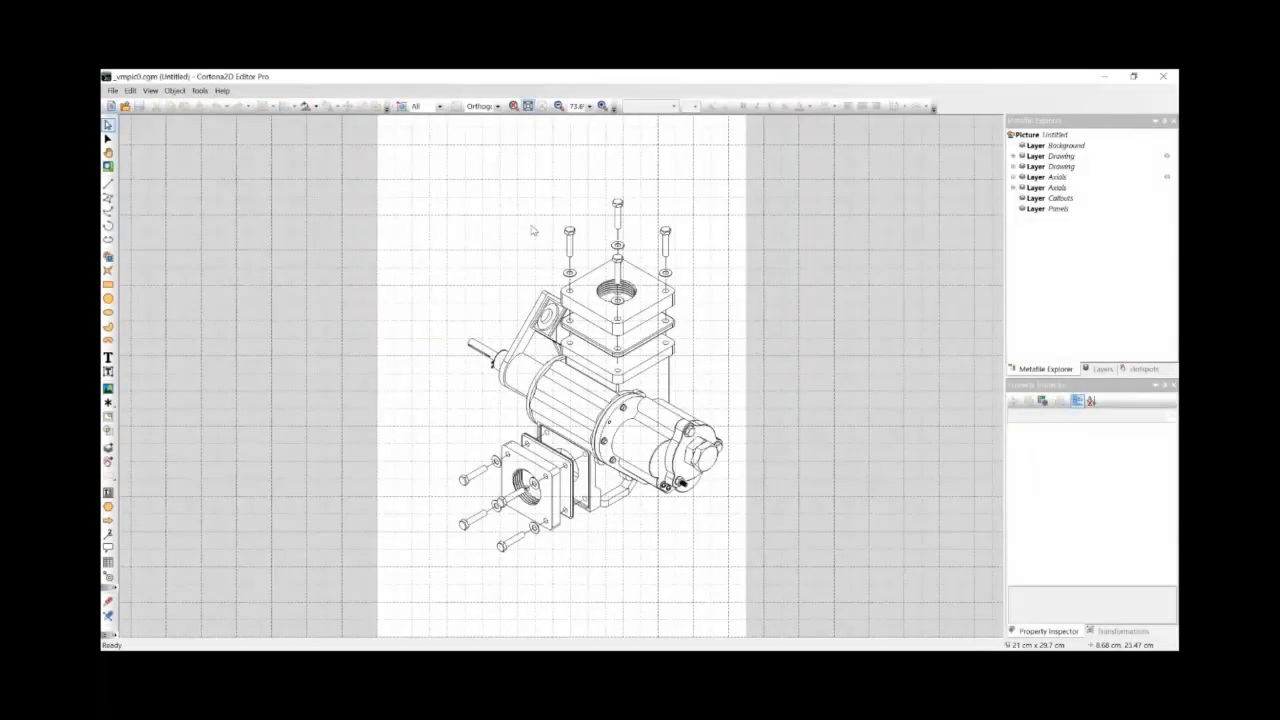
click(1055, 136)
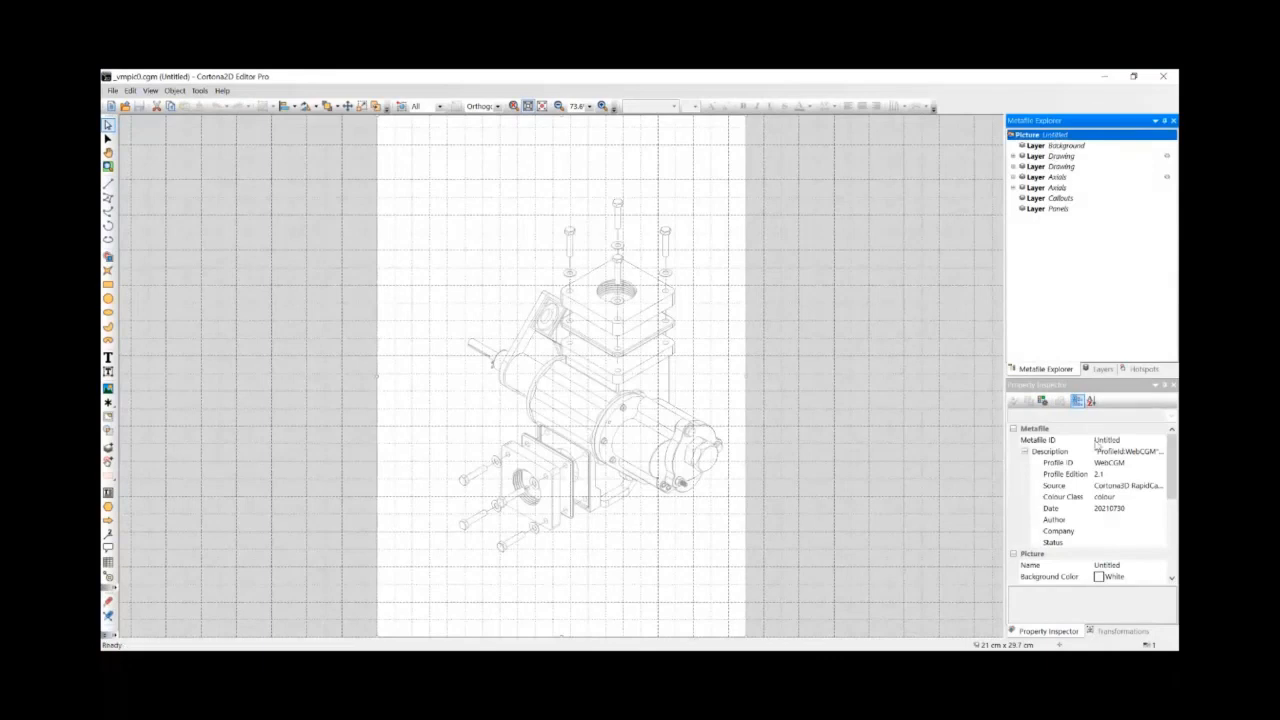
scroll(1117, 509, down, 3)
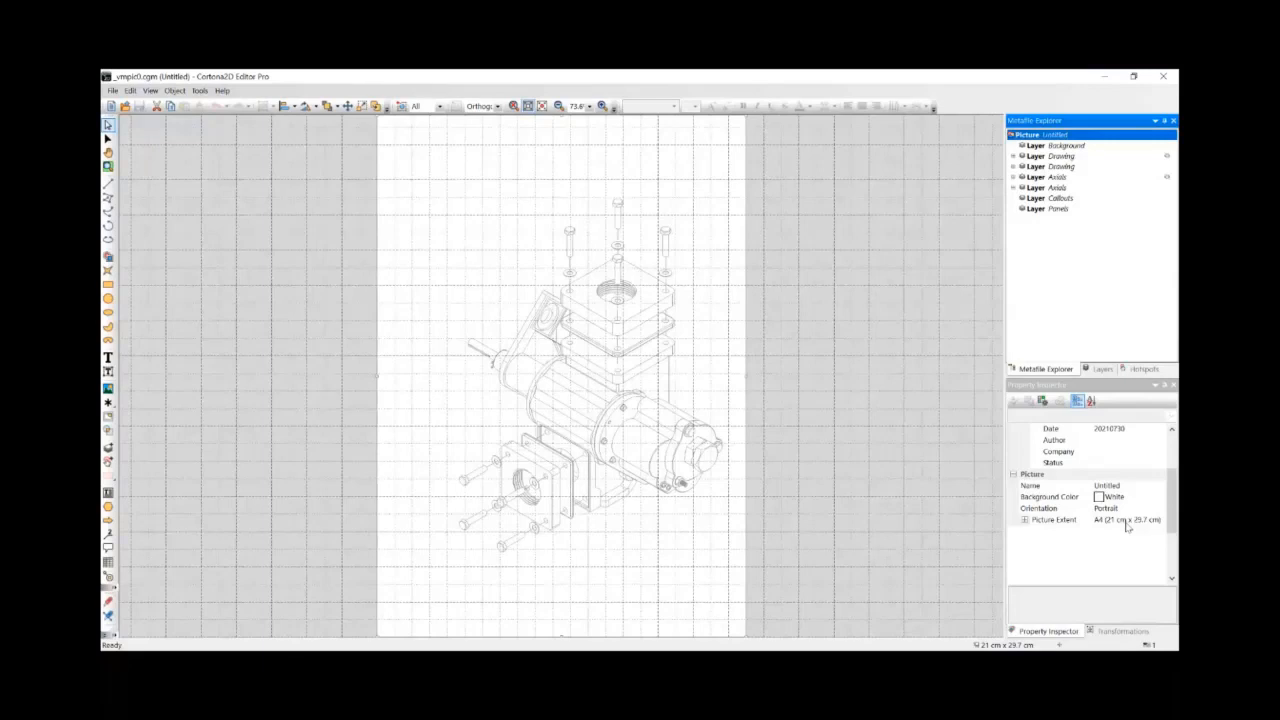
click(1163, 76)
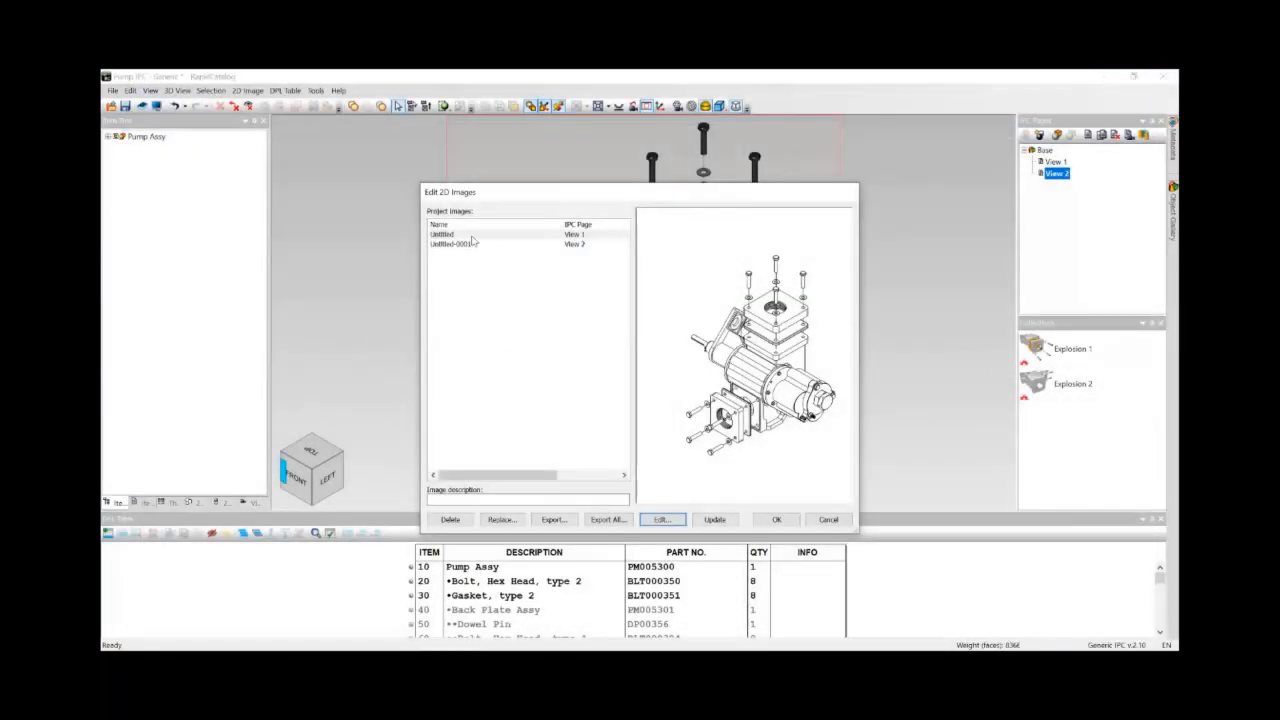
Open the View 2 image in Cortona2D Editor and examine its picture properties.
click(455, 244)
click(662, 519)
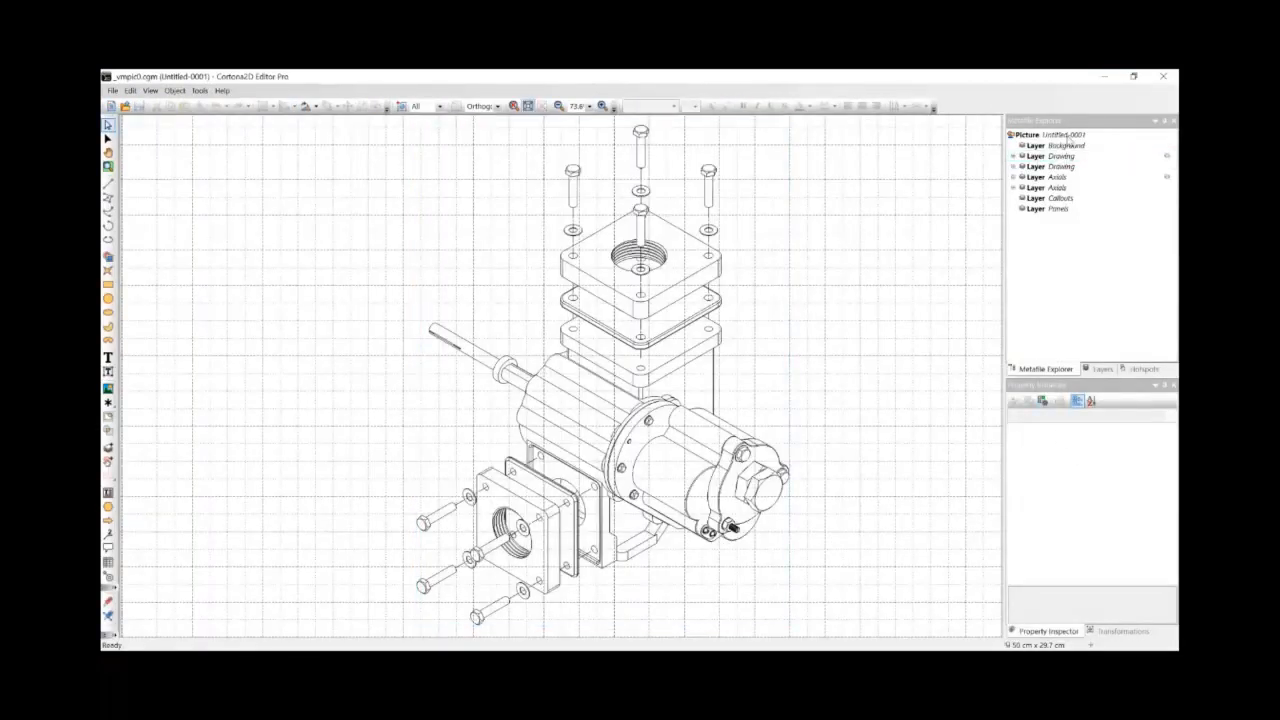
click(1068, 135)
scroll(1112, 534, down, 3)
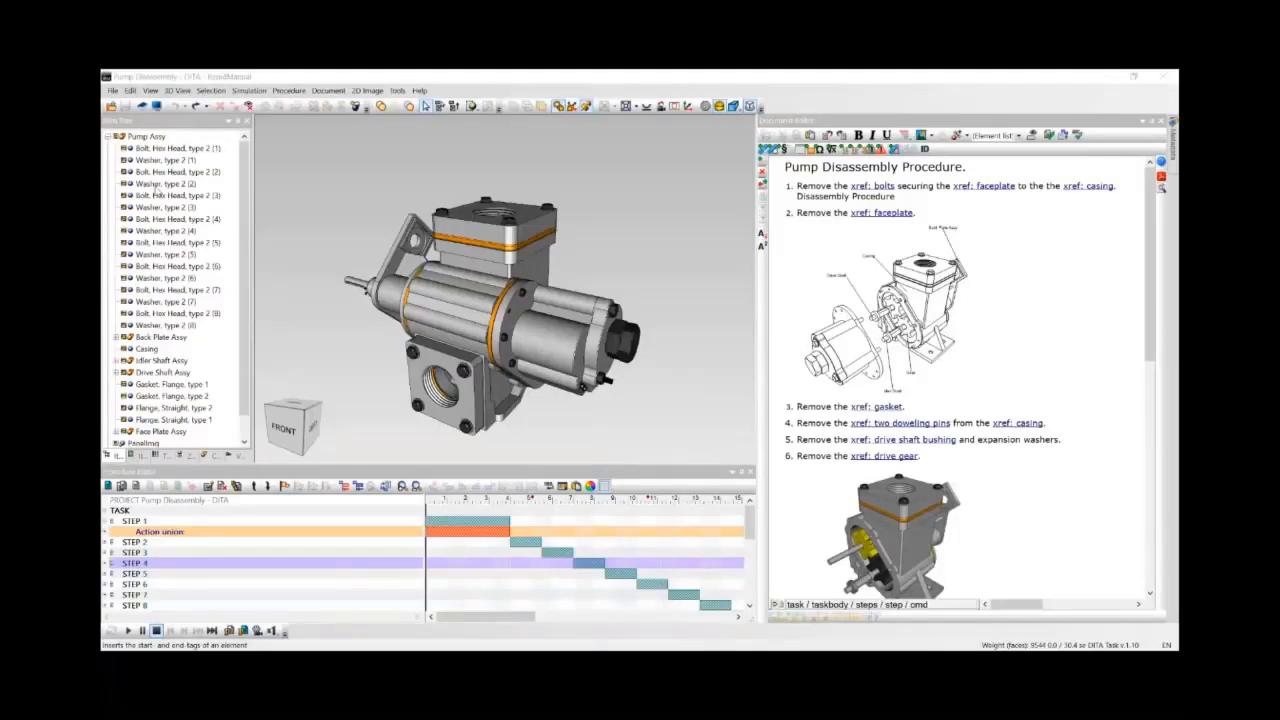
In RapidManual's Pump Disassembly project, move Washer, type 2 (2) directly below Bolt, Hex Head, type 2 (1) in the item tree.
click(155, 185)
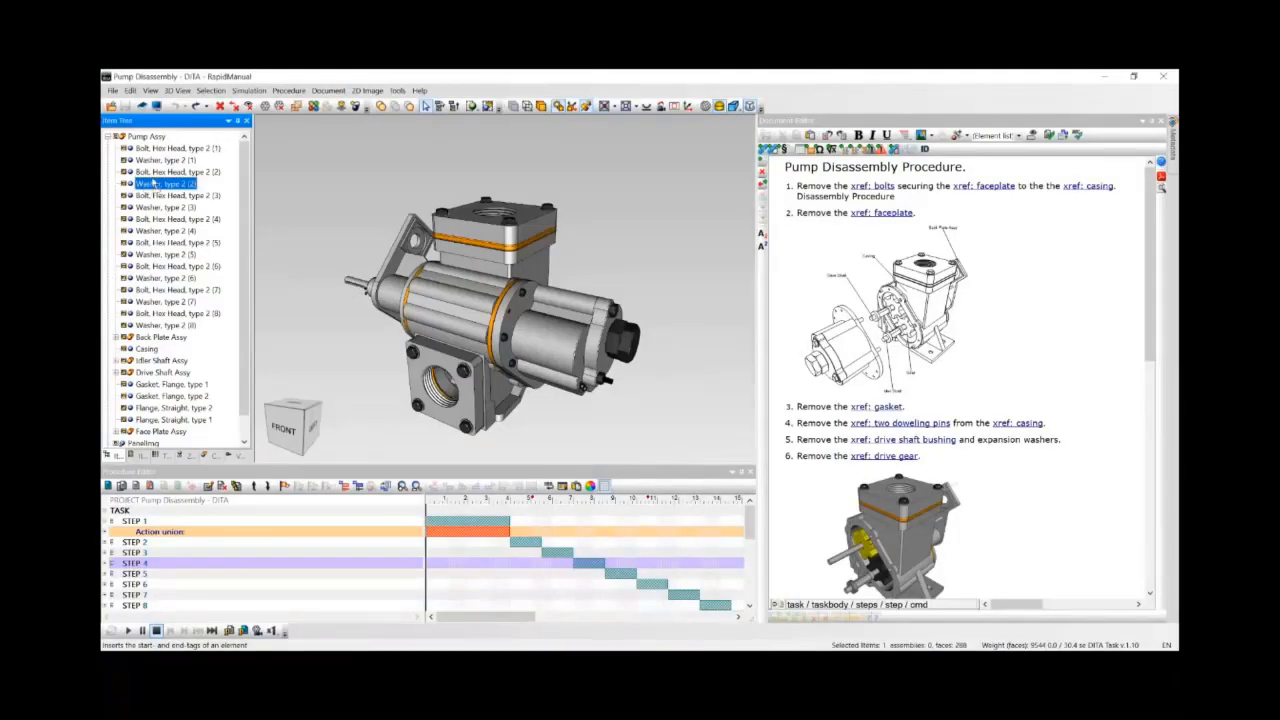
drag(140, 183, 152, 160)
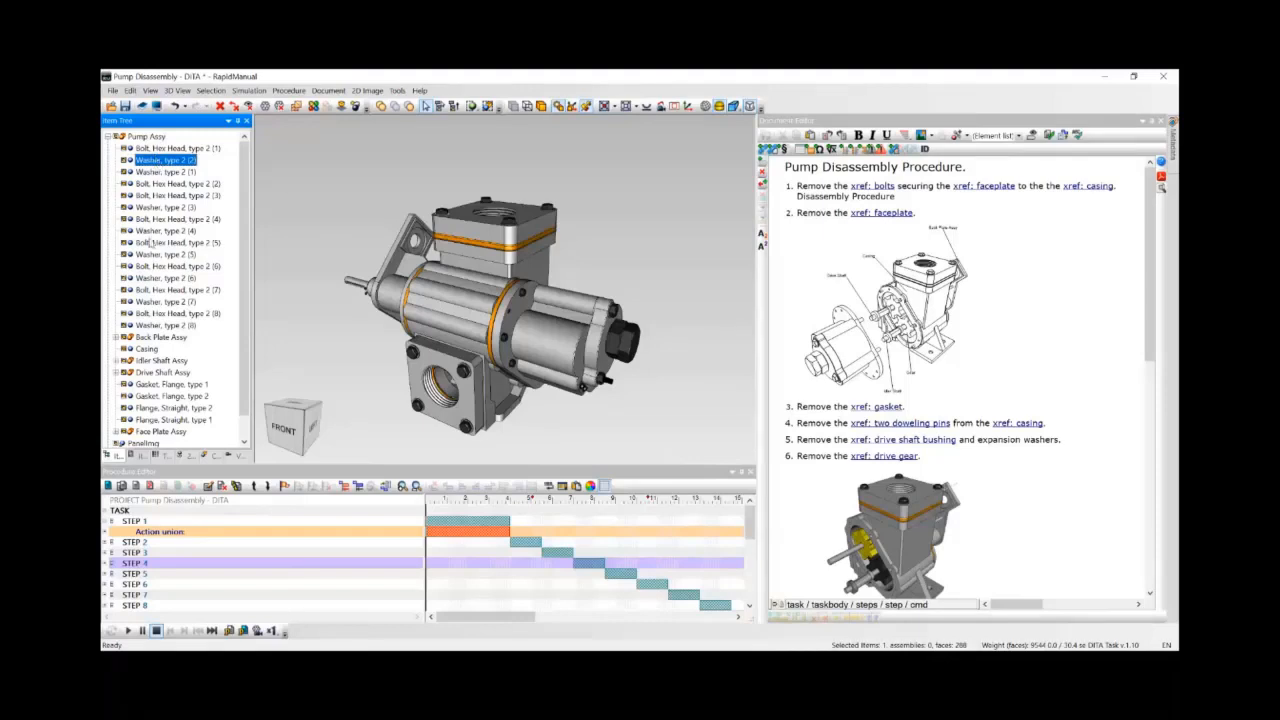
Move the bolts and washers, type 2 (7) and (8), together directly below Bolt, Hex Head, type 2 (1) in the item tree.
click(150, 325)
shift+click(153, 290)
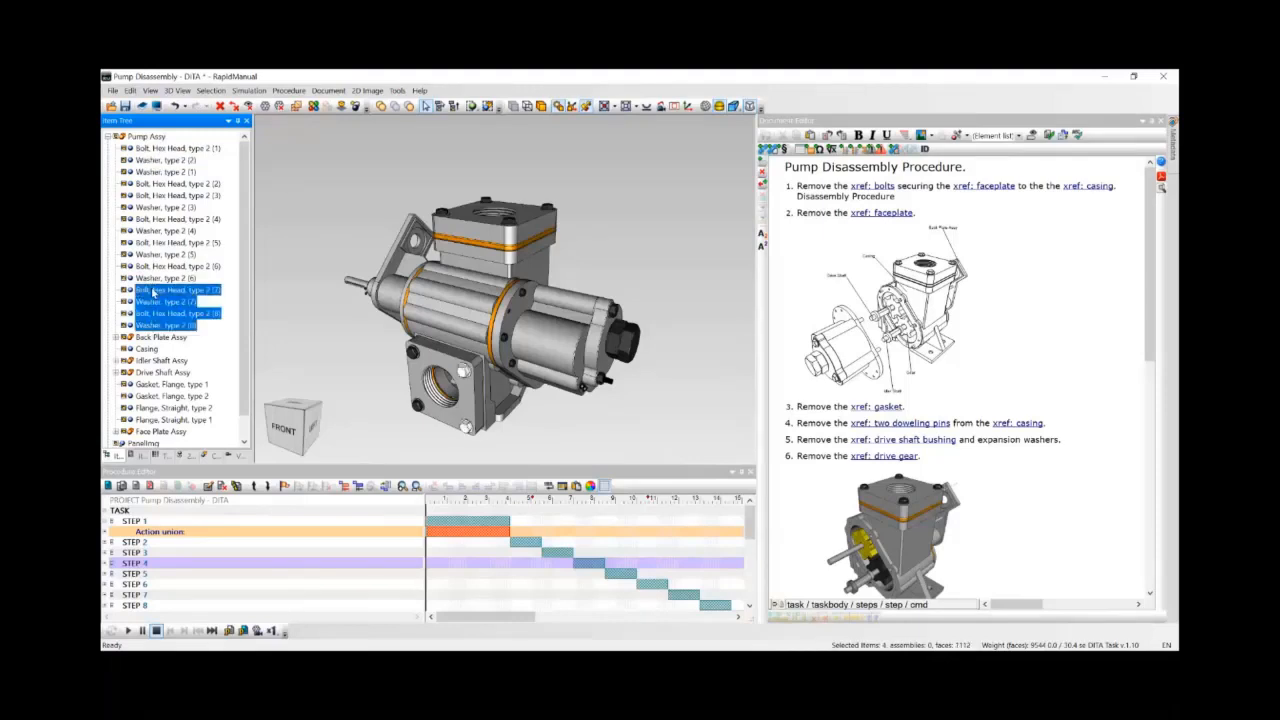
drag(153, 290, 156, 162)
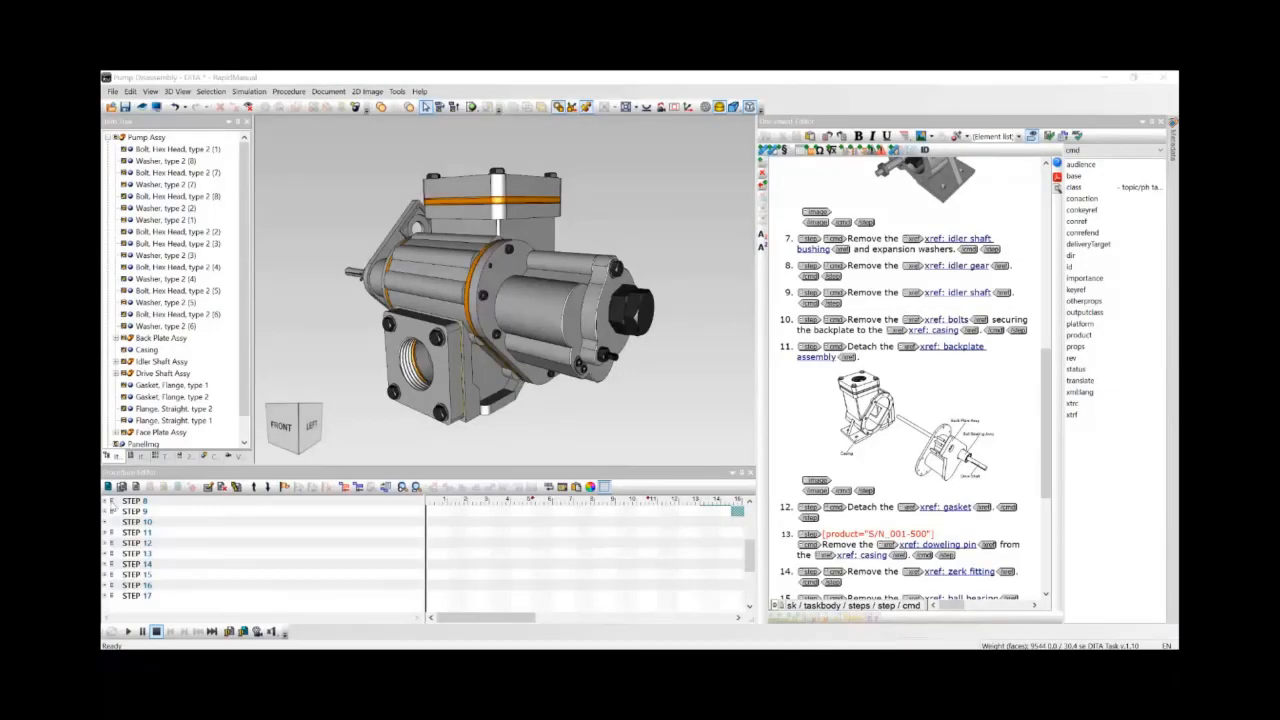
Locate the document text linked to procedure Steps 8 and 12.
click(112, 502)
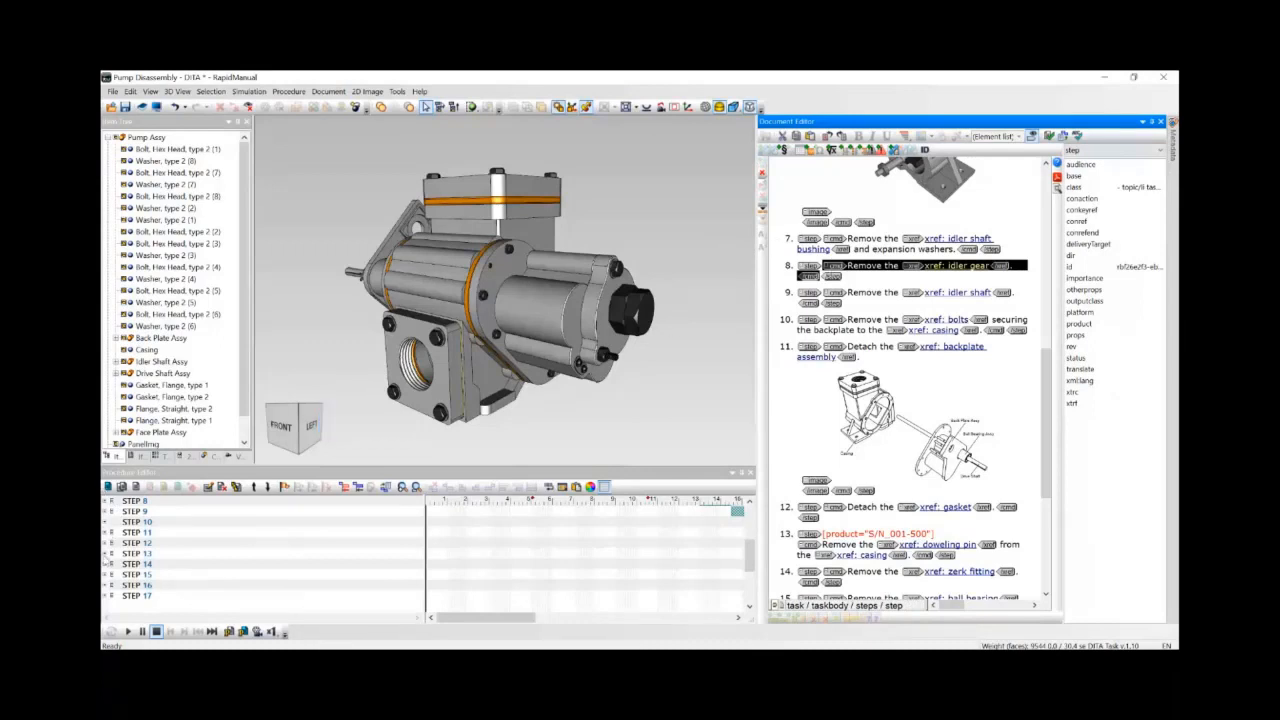
click(112, 543)
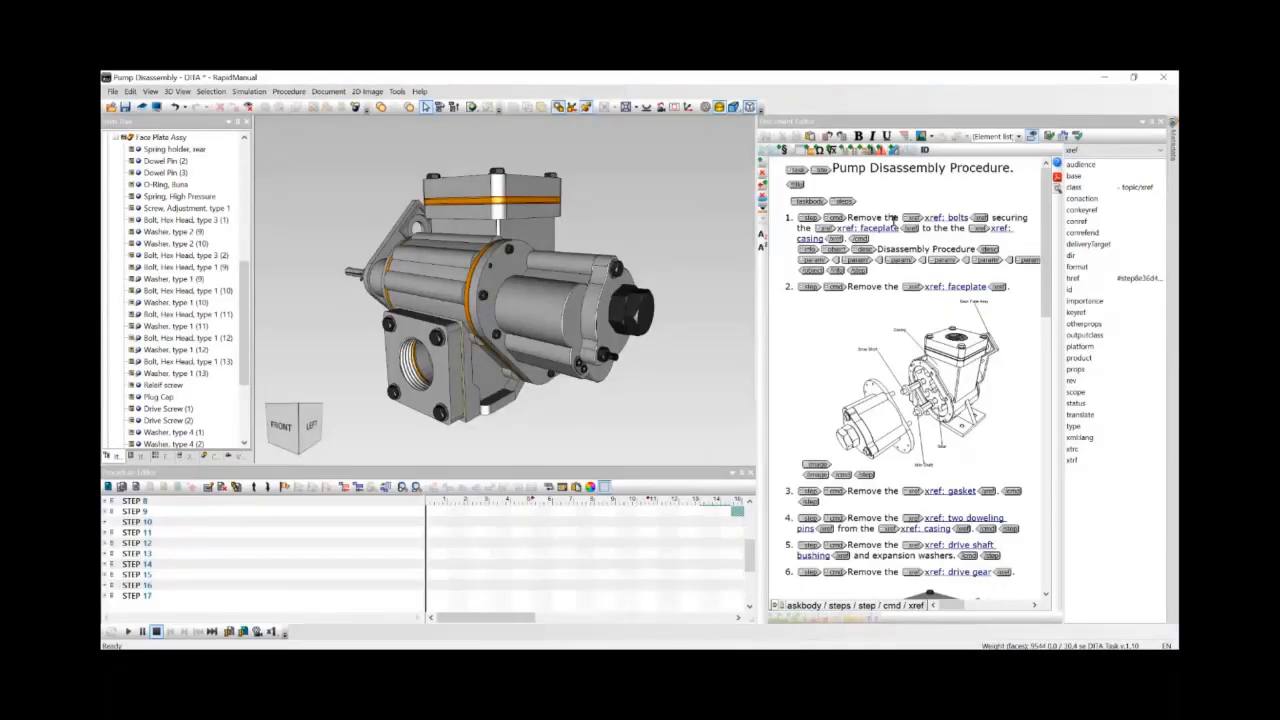
Find the model items linked to the bolts reference in document step 1, and find the document reference for Bolt, Hex Head, type 1 (13).
right_click(948, 218)
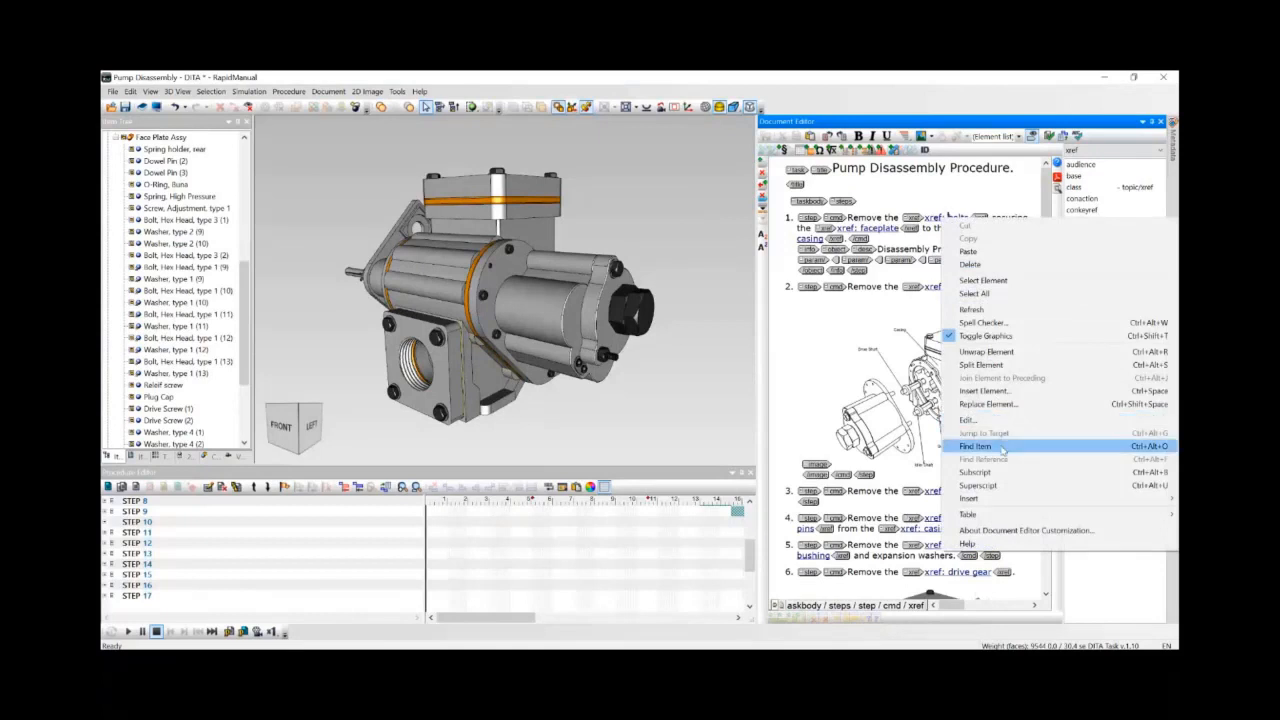
click(1050, 446)
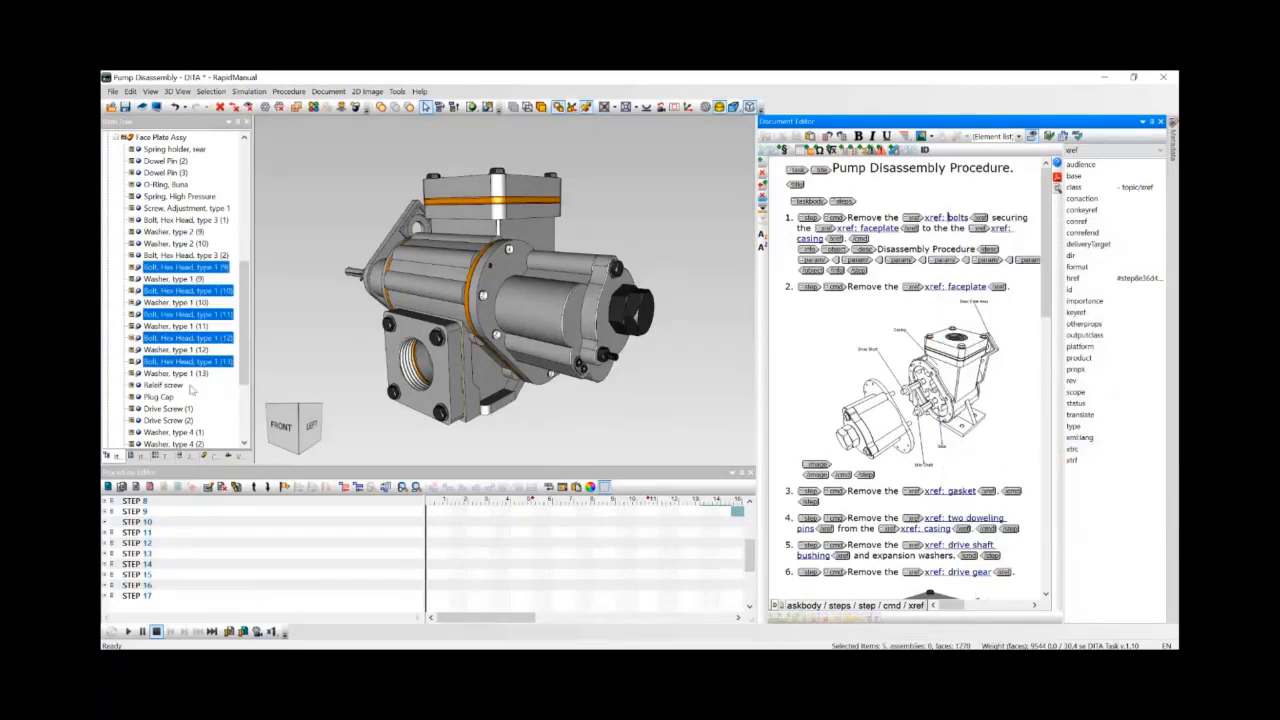
click(307, 269)
click(512, 252)
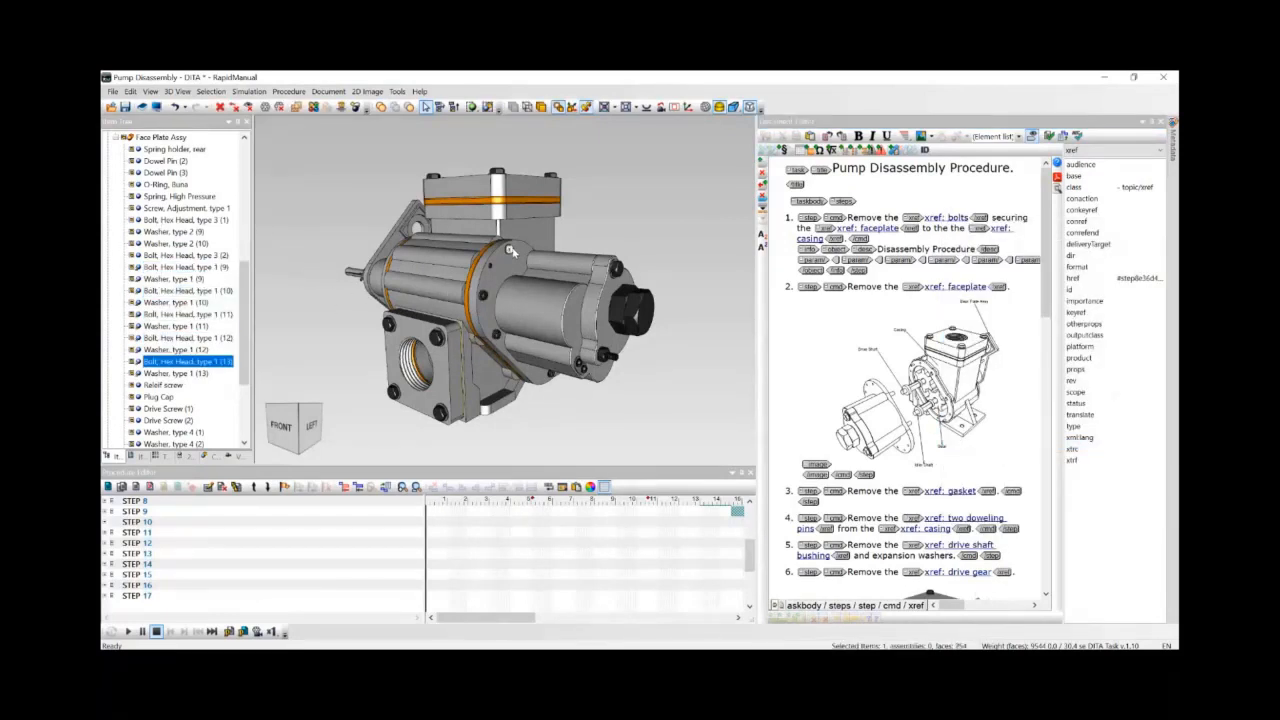
right_click(773, 336)
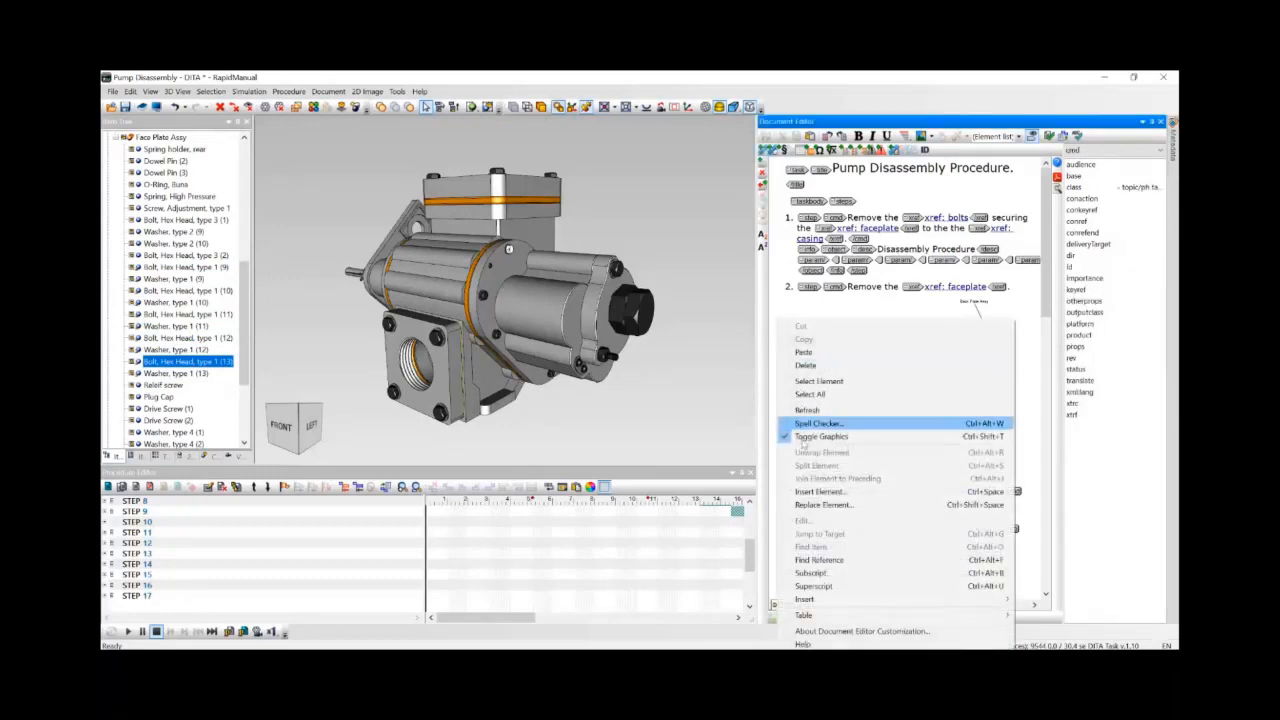
click(819, 560)
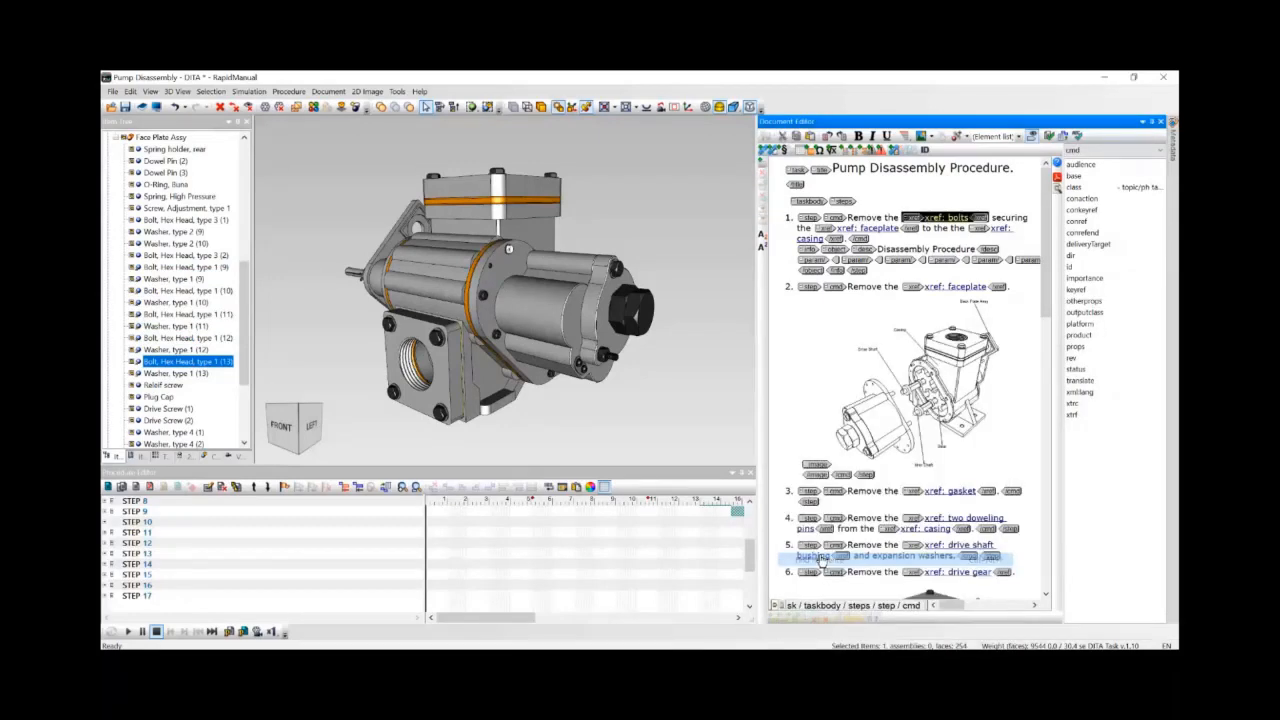